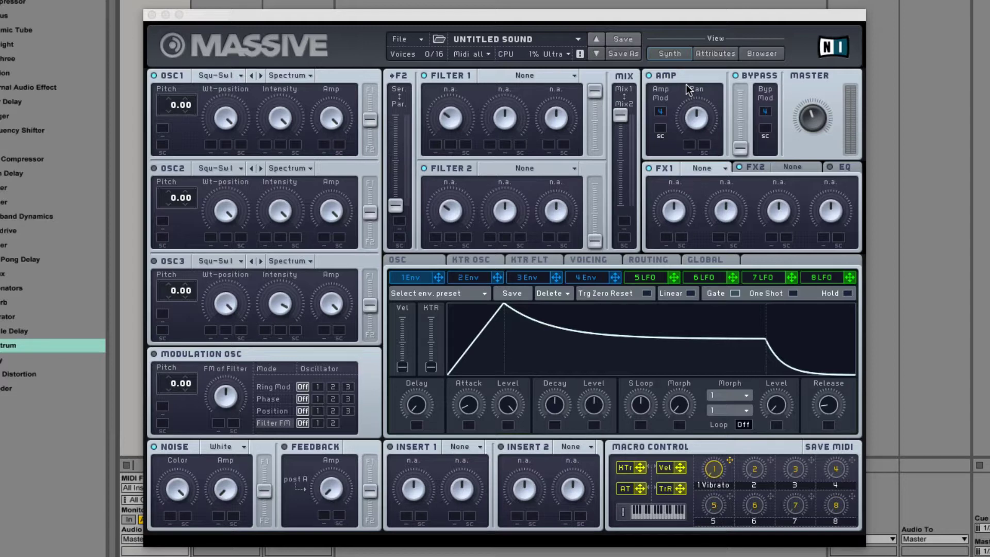
- Try OSC1's routing between the two filters and set the filters to run in series
left_click(495, 74)
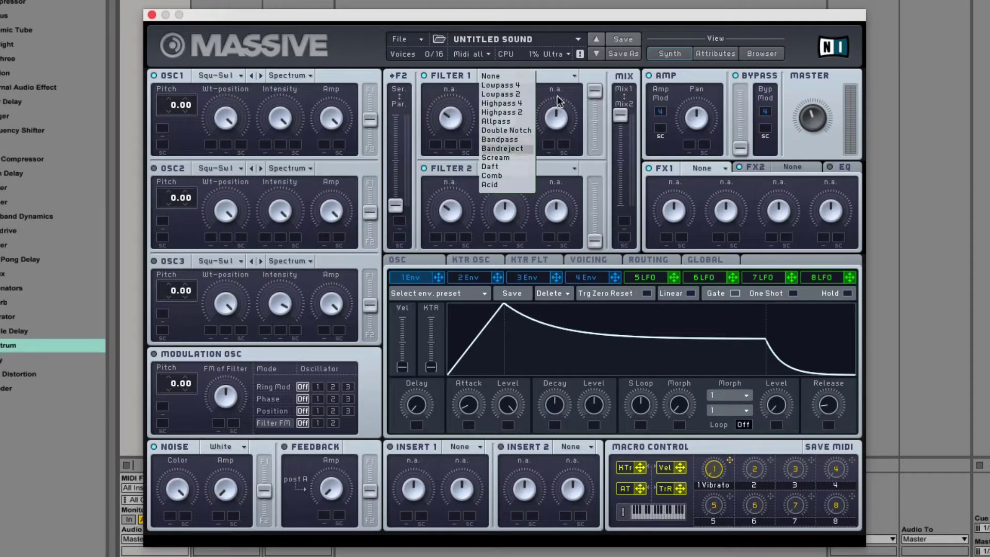
left_click(564, 77)
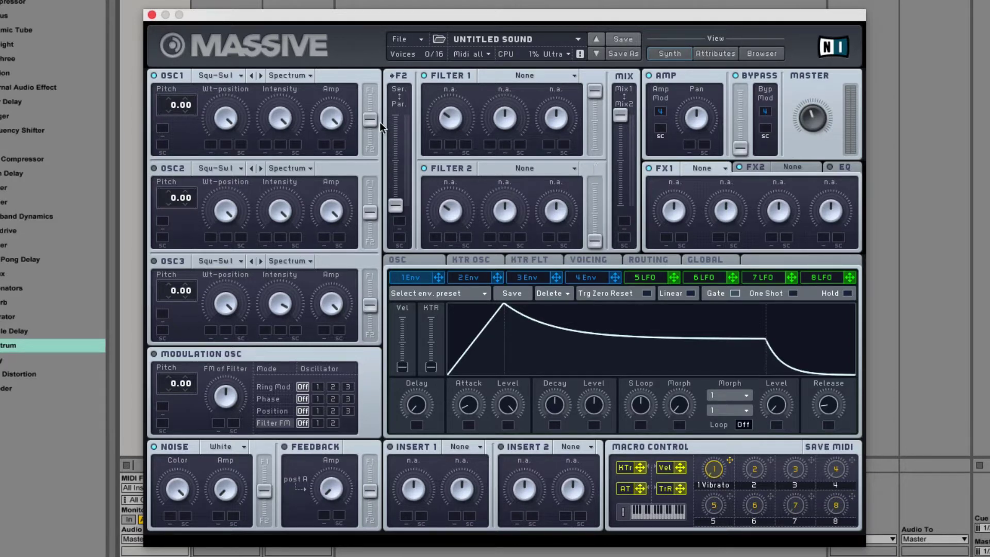
left_click_drag(375, 119, 351, 315)
left_click_drag(370, 148, 365, 51)
left_click_drag(396, 205, 394, 91)
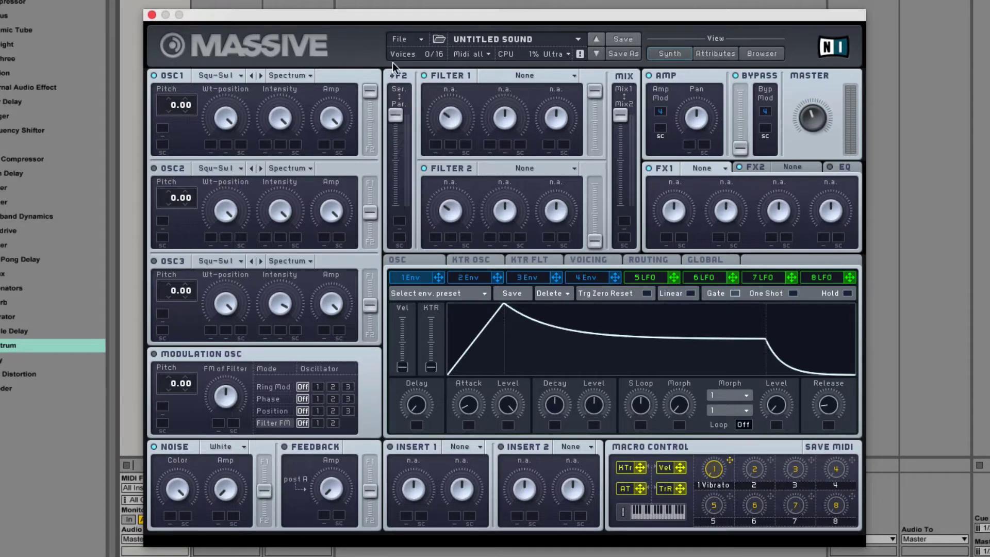
left_click_drag(389, 144, 395, 116)
- Route OSC2 and OSC1 fully into Filter 2, shift the mix toward Filter 2 and raise its level
left_click_drag(371, 205, 386, 318)
left_click_drag(621, 115, 621, 205)
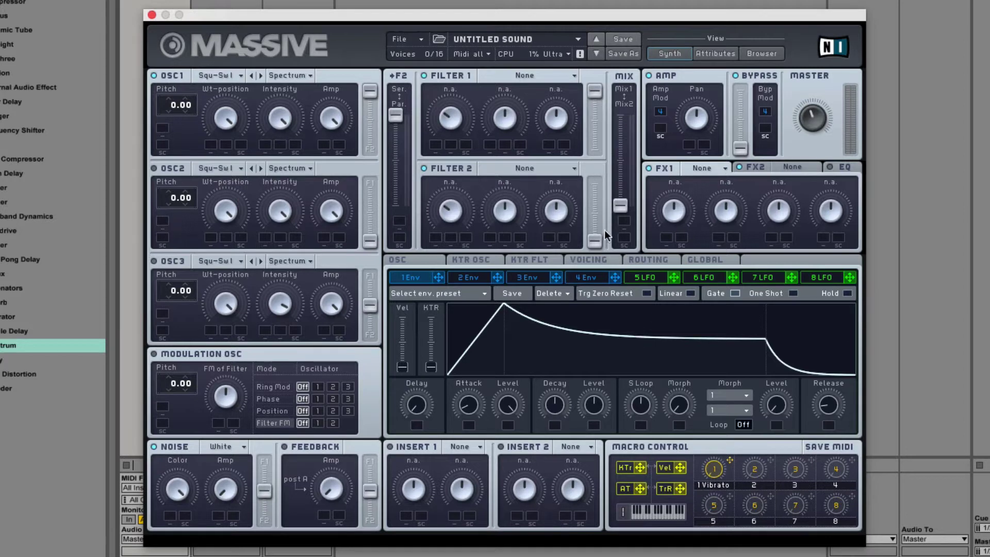
left_click_drag(595, 239, 604, 162)
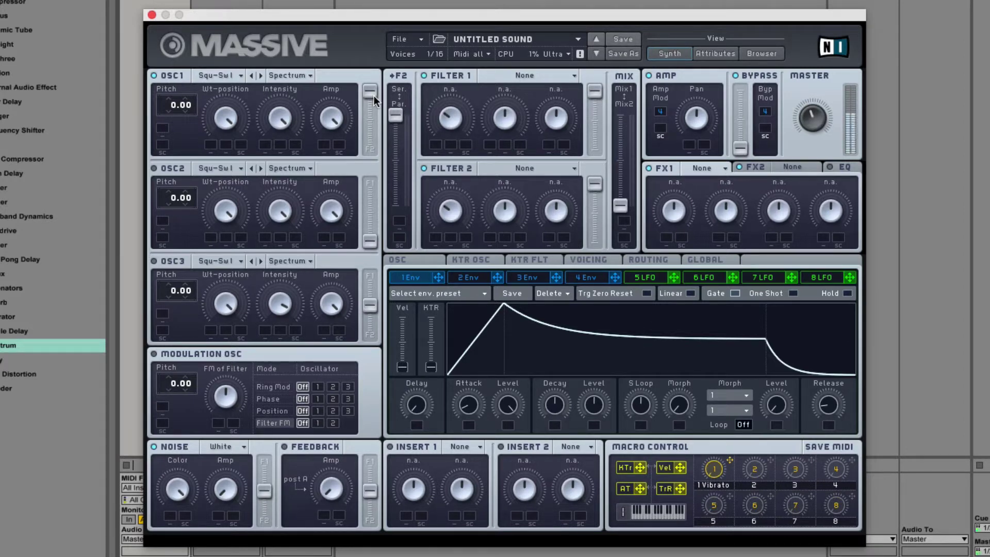
left_click_drag(373, 95, 365, 267)
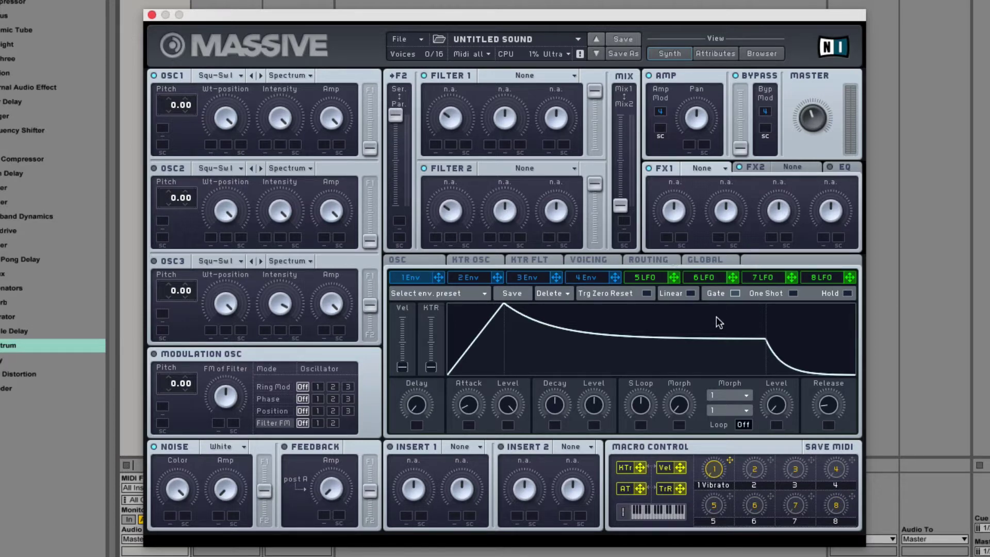
- Push the Mix1/Mix2 fader to its top so the mix is entirely Mix1
left_click_drag(620, 205, 636, 101)
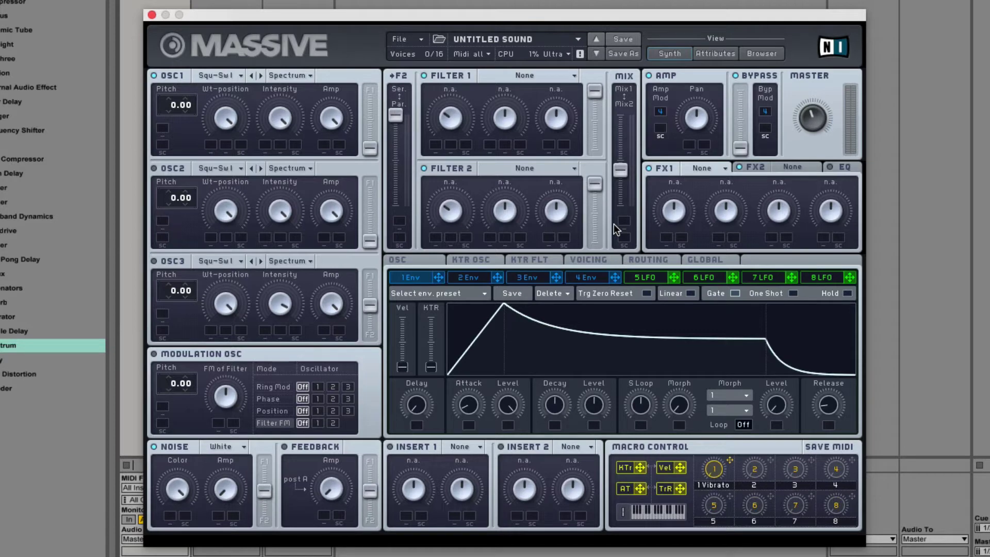
- Set Filter 1 to Allpass, route OSC1 back to Filter 1, tweak cutoff and lower resonance
left_click(553, 81)
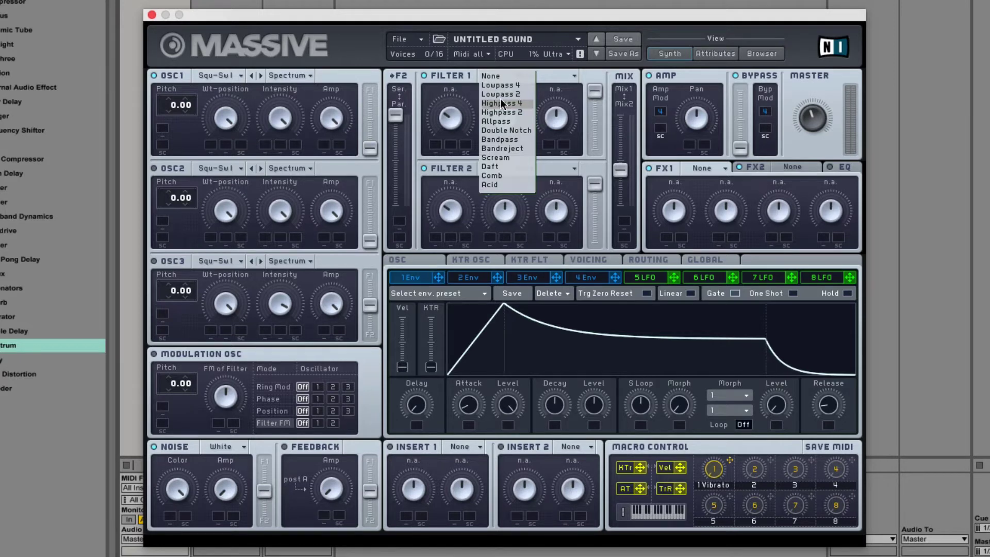
left_click(511, 123)
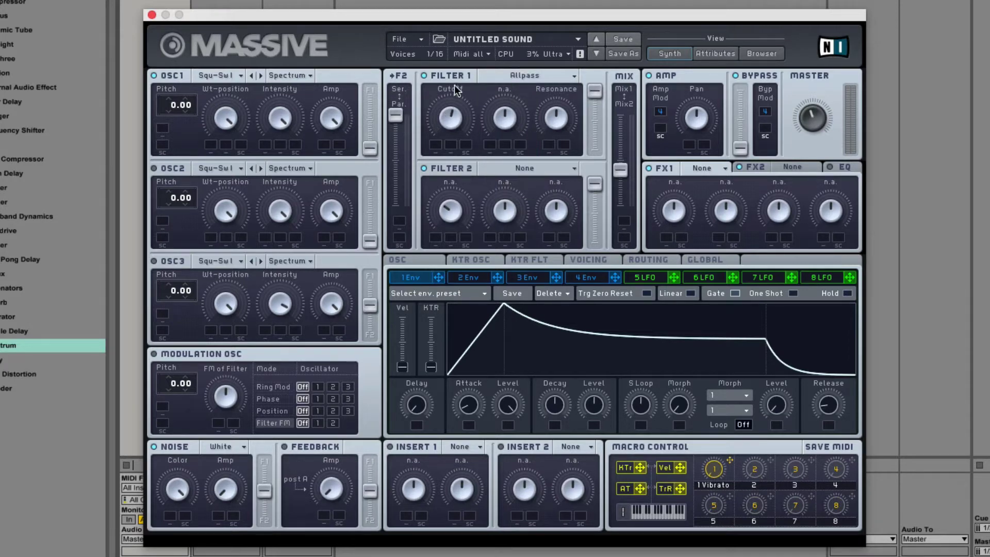
left_click_drag(276, 20, 295, 18)
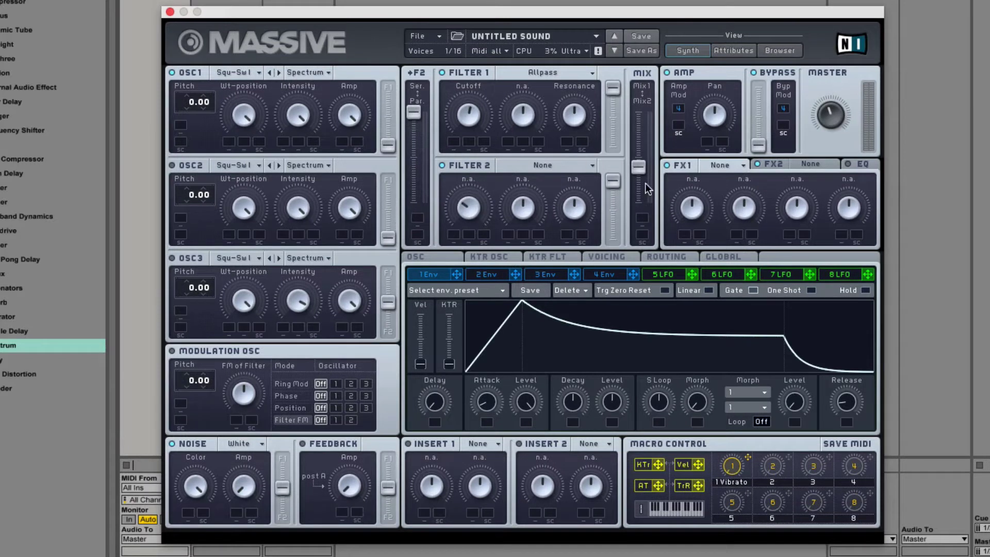
left_click_drag(388, 145, 387, 88)
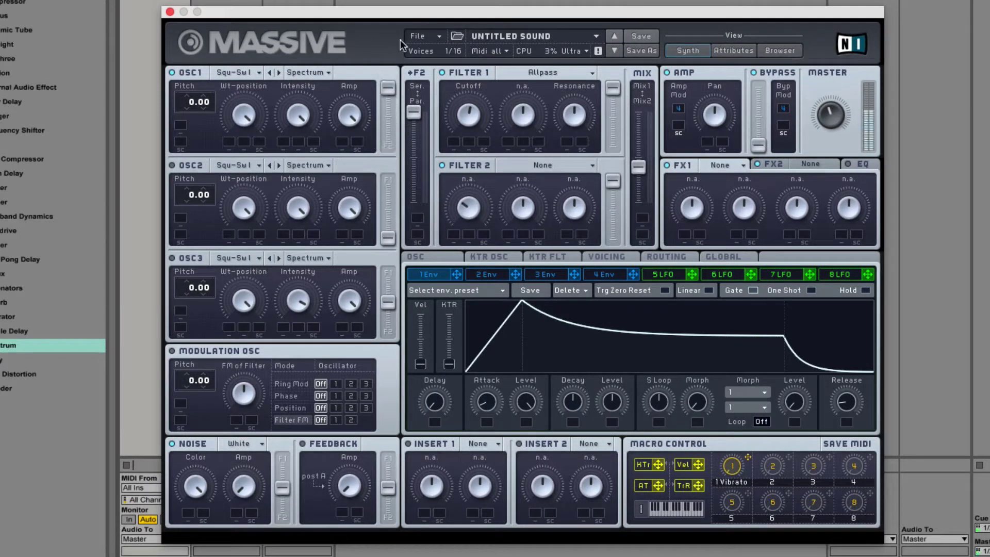
mouse_move(471, 115)
left_mouse_down()
mouse_move(467, 155)
mouse_move(482, 102)
left_mouse_up()
left_click_drag(576, 84, 572, 150)
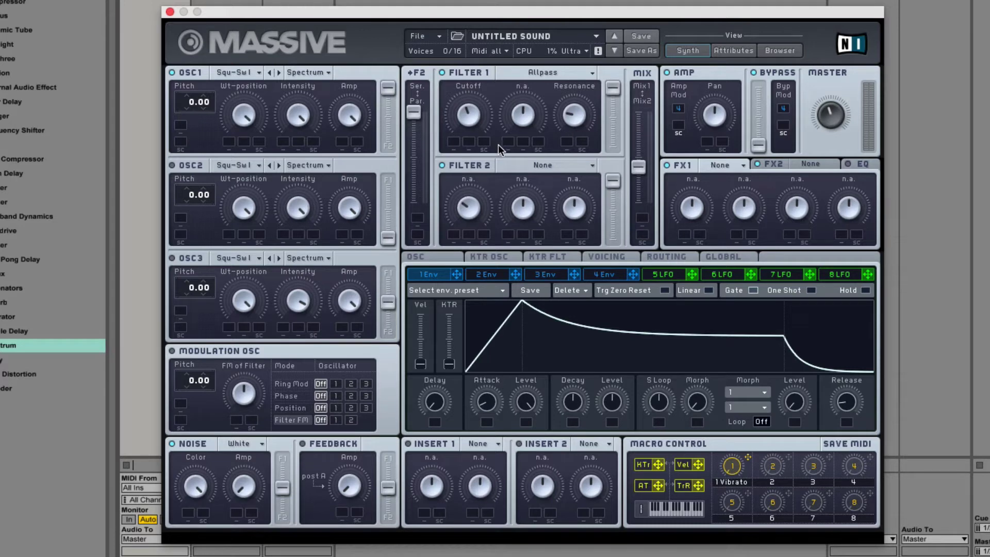
- Change Filter 1 from Allpass to Double Notch, turning cutoff down and resonance up
left_click(542, 73)
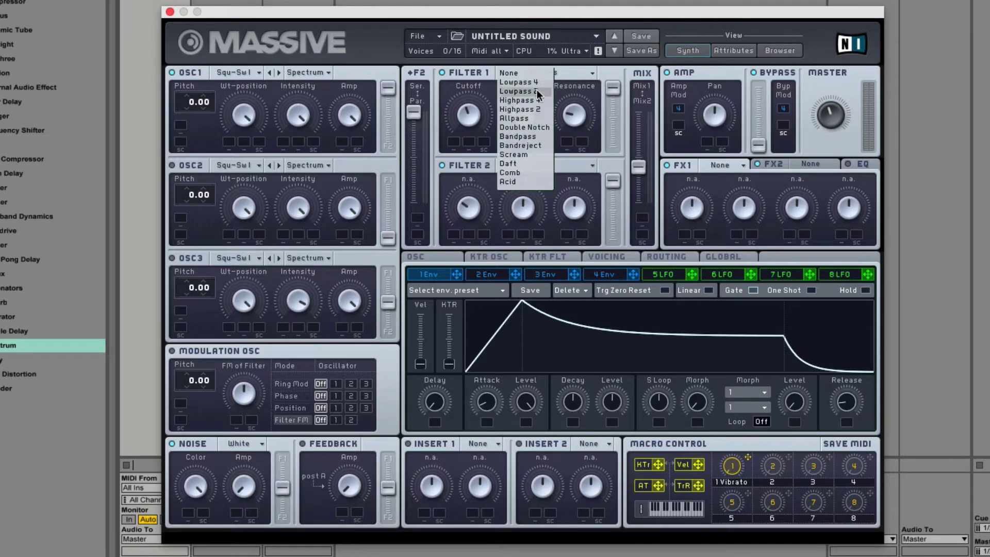
left_click(531, 131)
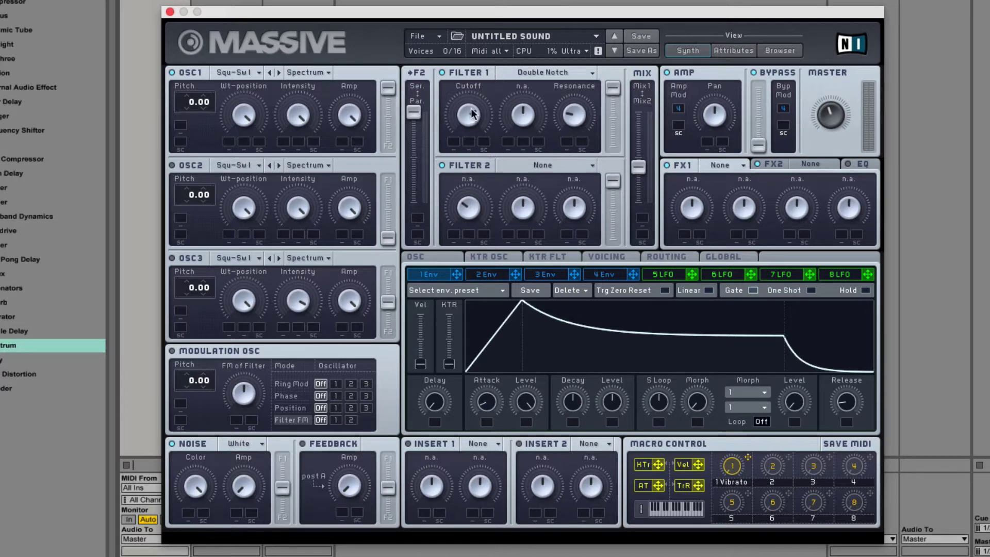
left_click_drag(472, 114, 477, 169)
left_click_drag(574, 116, 583, 49)
left_click_drag(459, 100, 463, 111)
- Set Filter 1 to Scream, give OSC1 the Sin-Square wavetable, and reduce the Scream amount
left_click(565, 74)
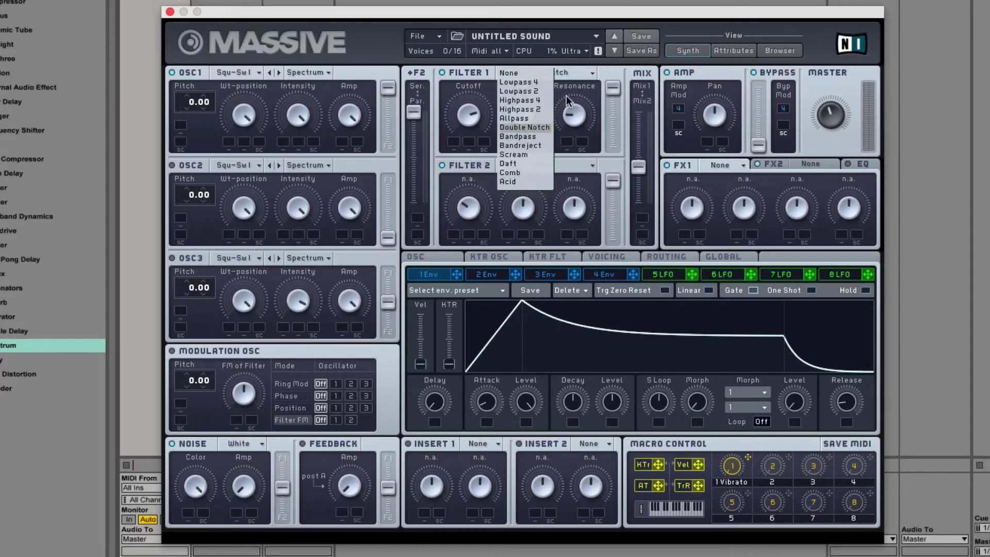
left_click(534, 154)
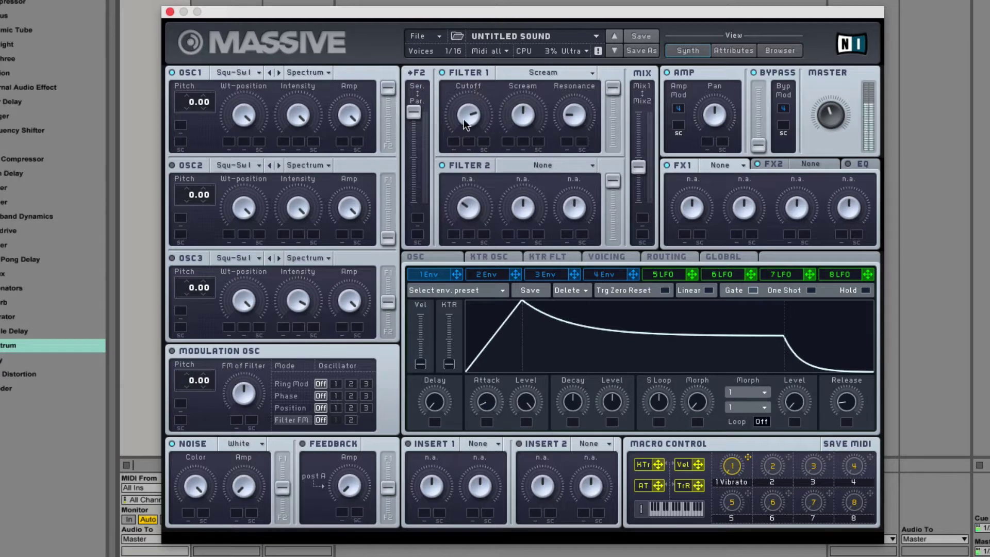
left_click(228, 74)
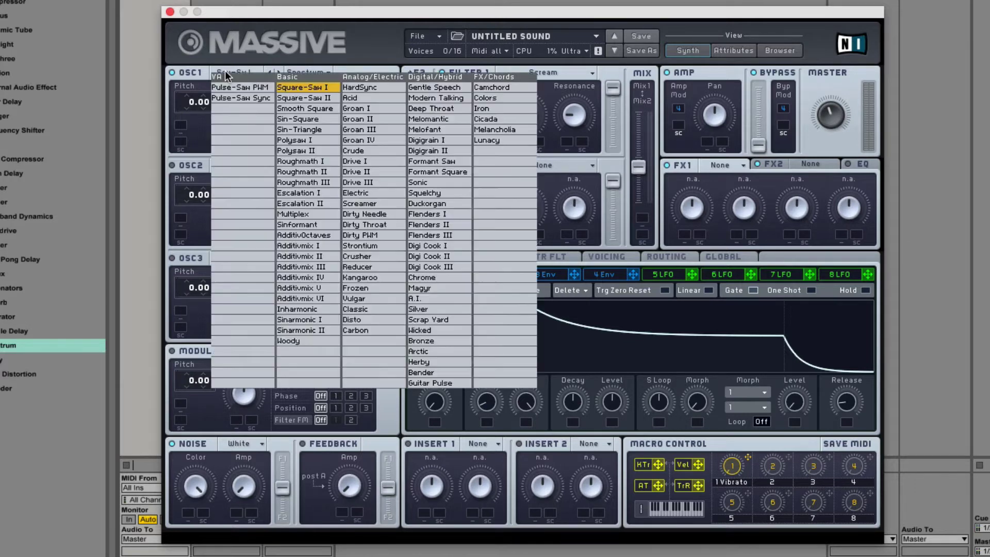
left_click(289, 119)
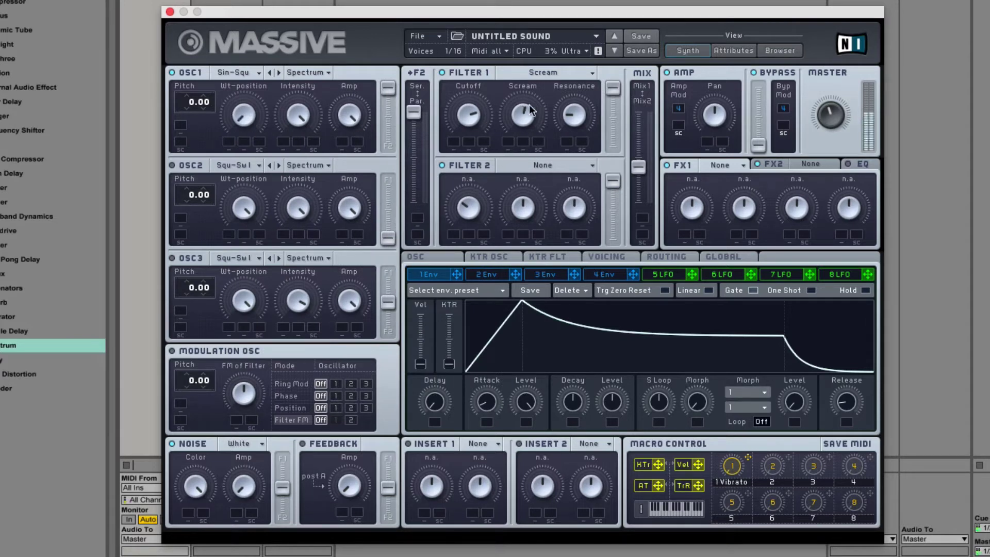
left_click_drag(527, 106, 527, 139)
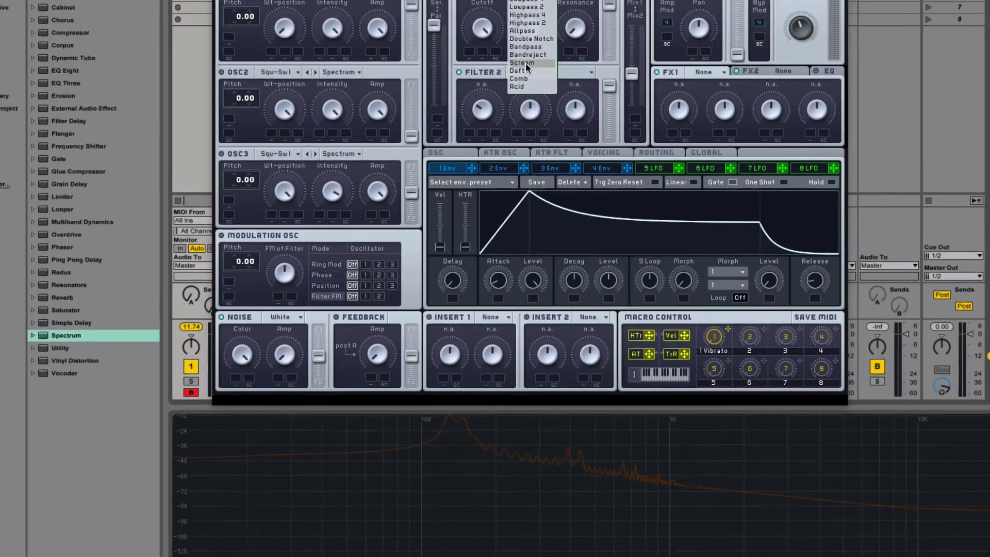
- Keep Scream on Filter 1 and turn both its Scream amount and cutoff up
left_click(527, 78)
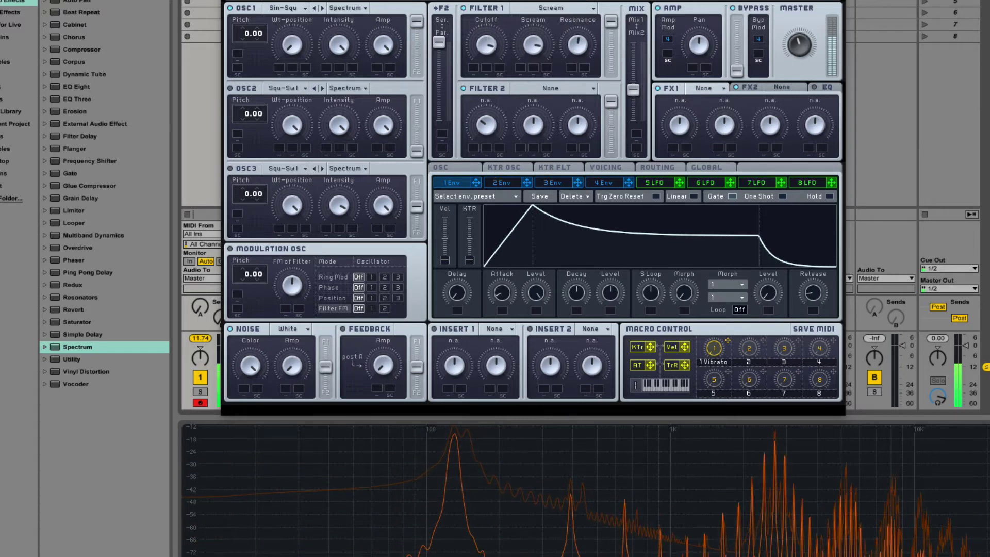
left_click_drag(541, 60, 542, 71)
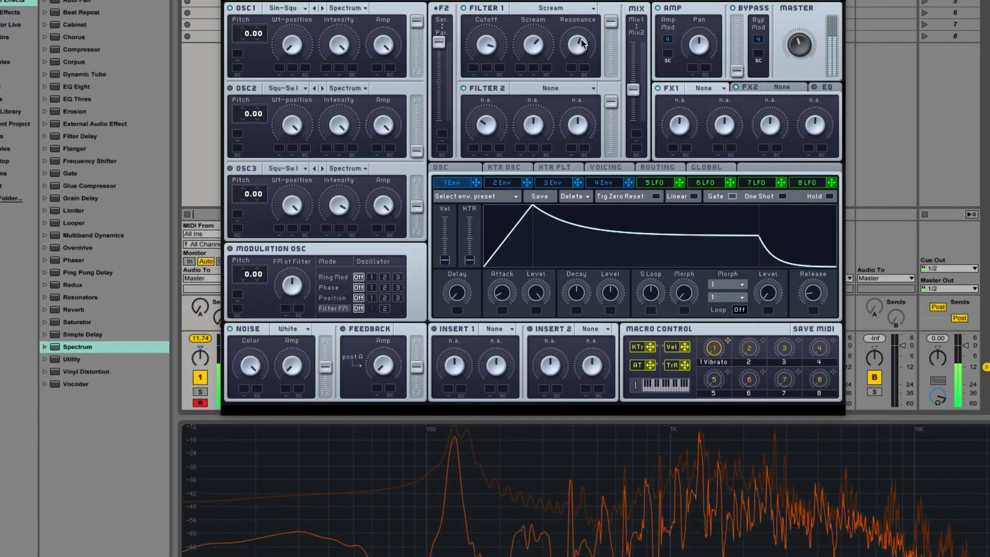
left_click_drag(494, 46, 512, 73)
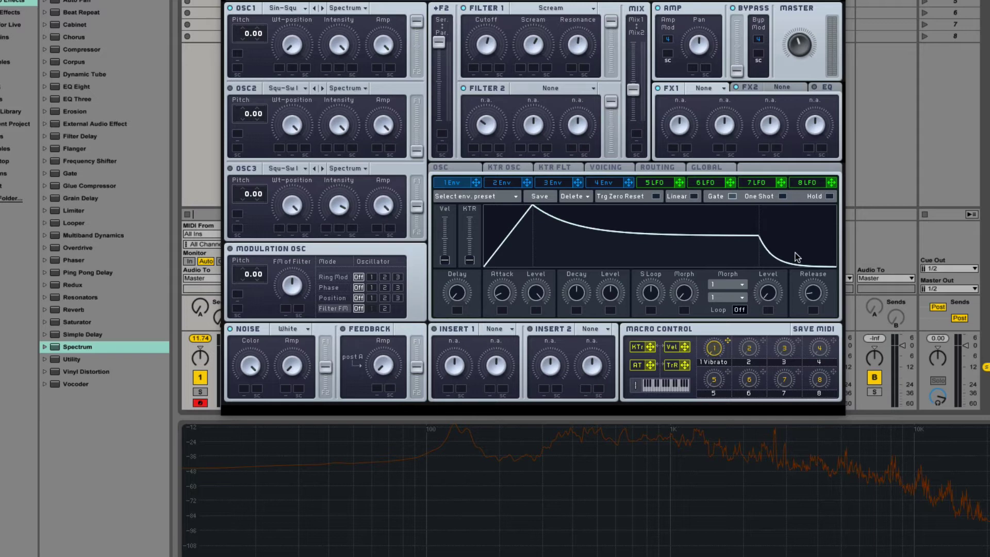
- Set Filter 1 to Daft, enable filter FM, and drop the modulation oscillator pitch to -23.00
left_click(552, 9)
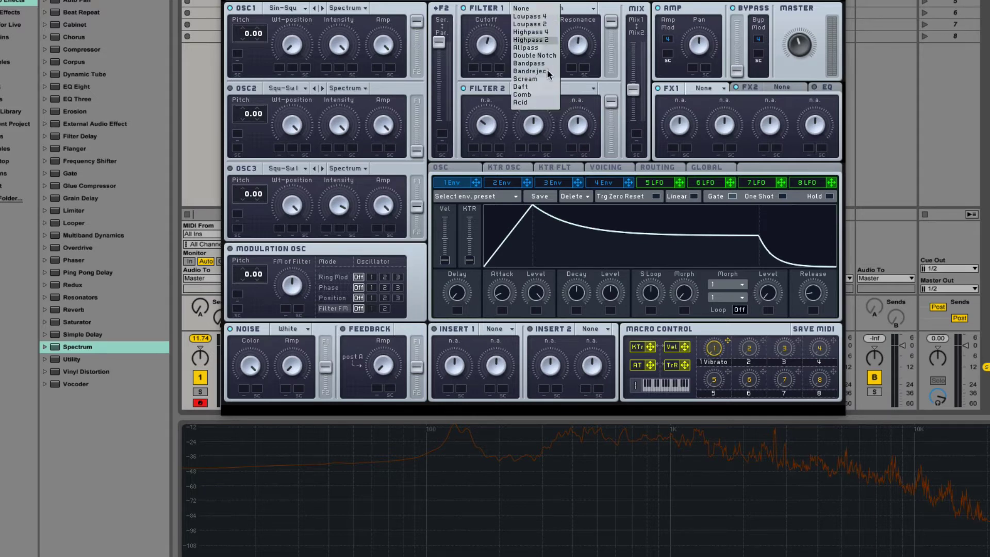
left_click(535, 86)
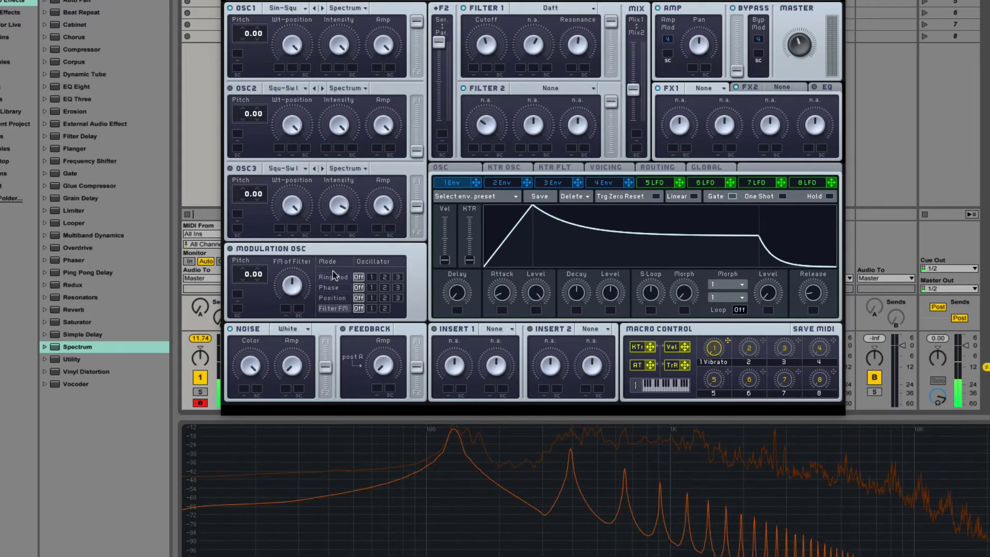
left_click(372, 308)
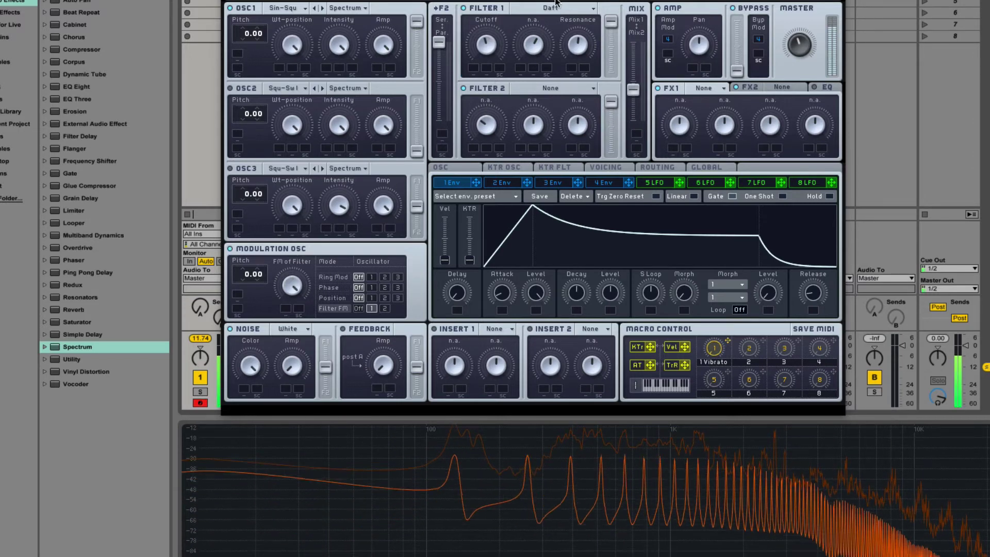
left_click_drag(246, 274, 249, 344)
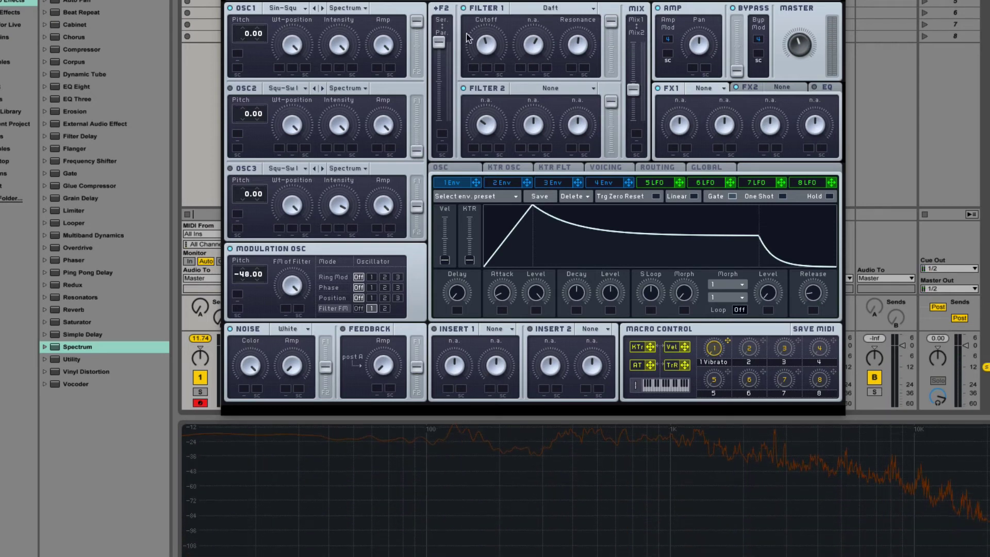
- Compare Lowpass 4 against Daft, keep Daft, and raise the modulation pitch to -3.00
left_click(581, 9)
left_click(552, 16)
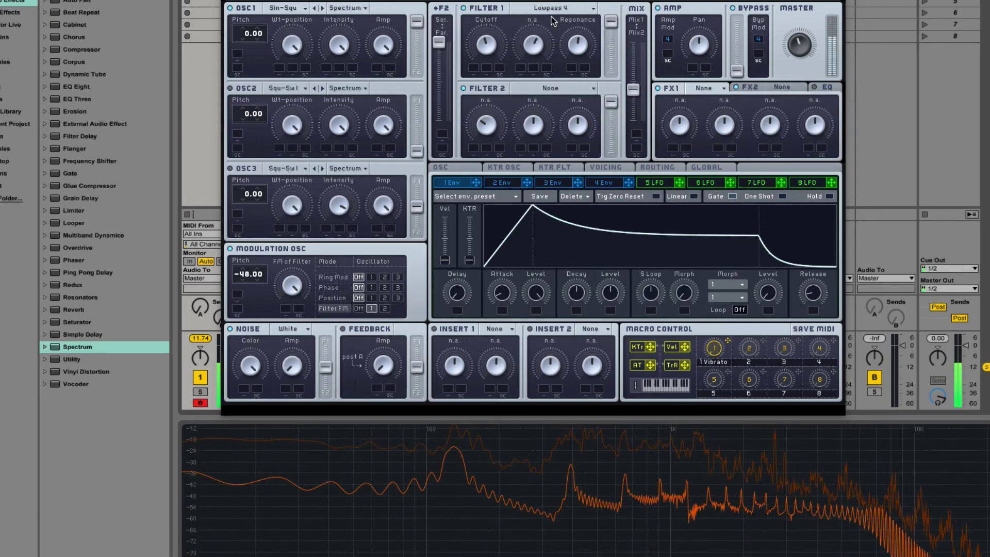
left_click(556, 9)
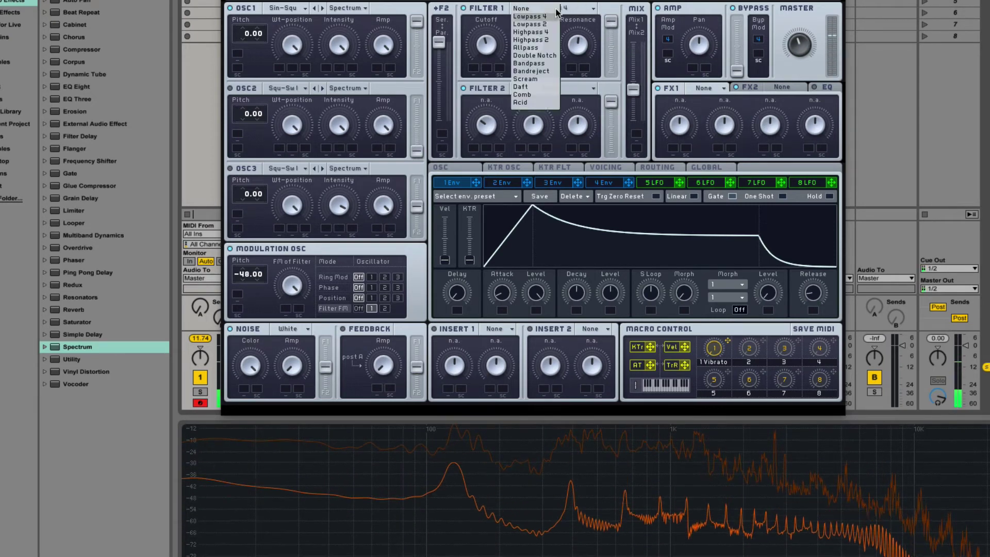
left_click(536, 85)
left_click_drag(249, 285, 260, 232)
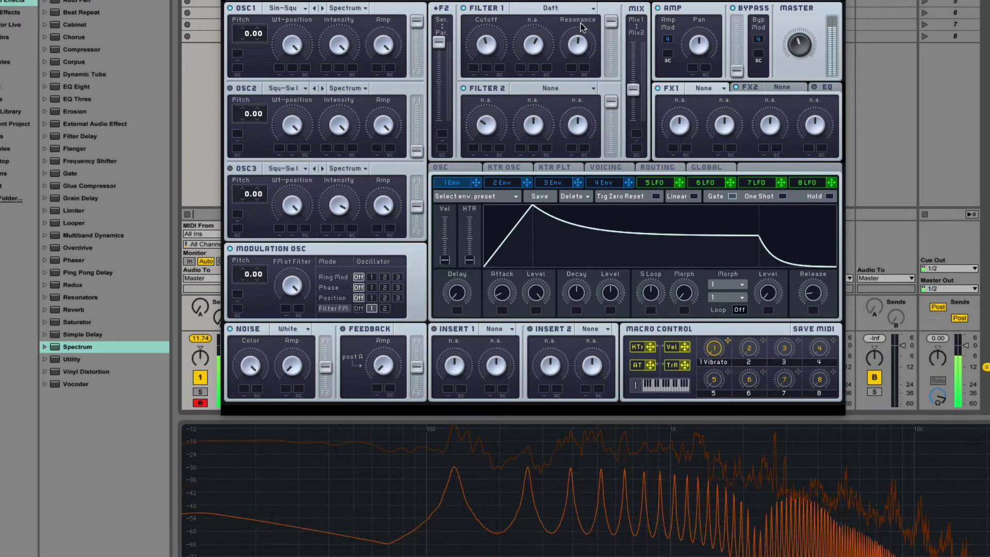
- Compare Lowpass 4 with Daft again, settle the modulation pitch at 24.00, and keep Daft
left_click(568, 11)
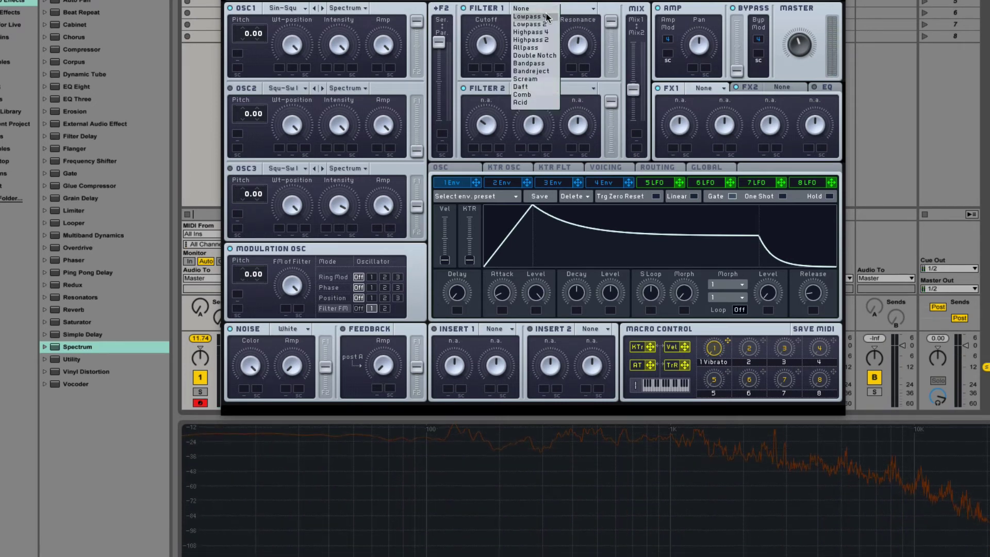
left_click(550, 18)
left_click(550, 9)
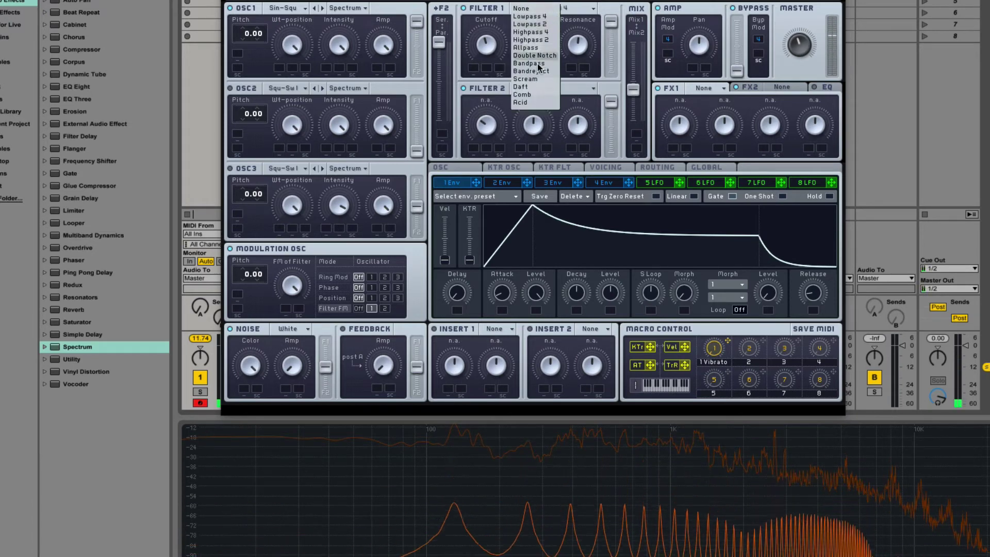
left_click(536, 93)
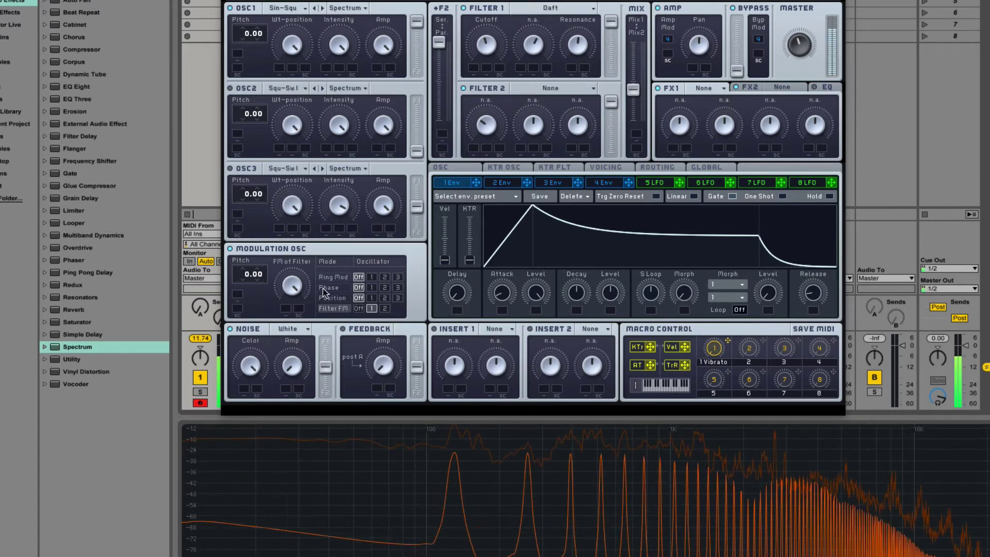
left_click_drag(253, 276, 250, 249)
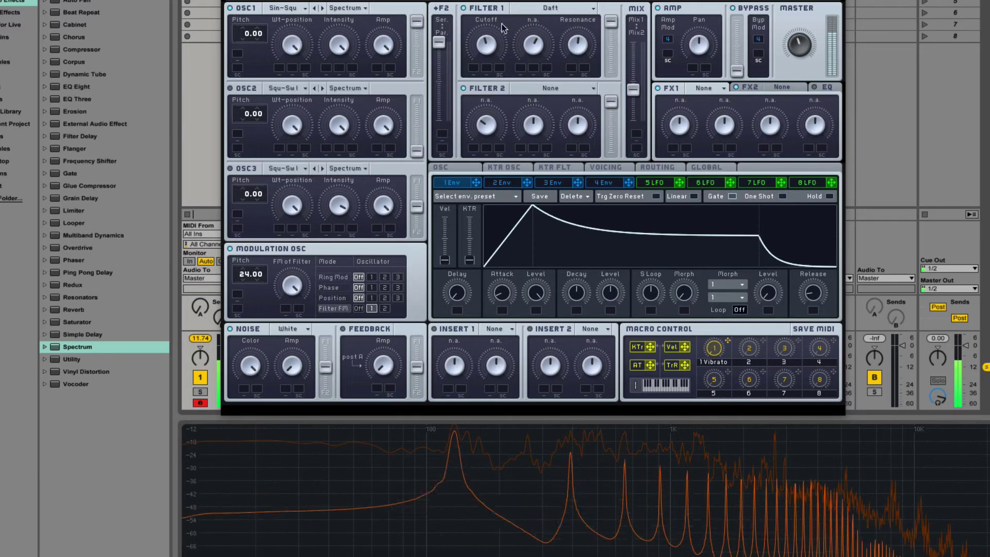
left_click(548, 9)
left_click(545, 18)
left_click(548, 9)
left_click(533, 87)
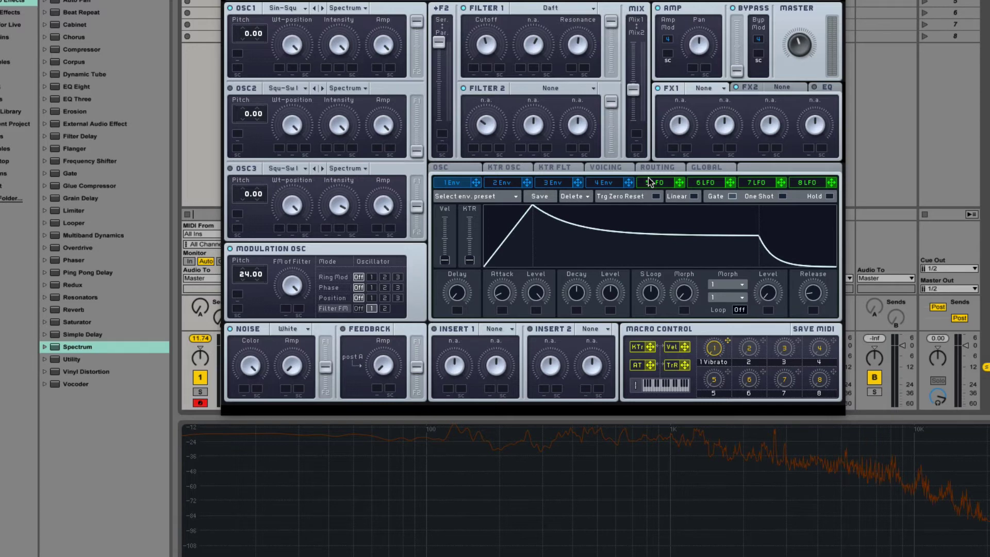
- Switch Filter 1 to Comb and sweep its pitch up and down, ending well lower
left_click(567, 9)
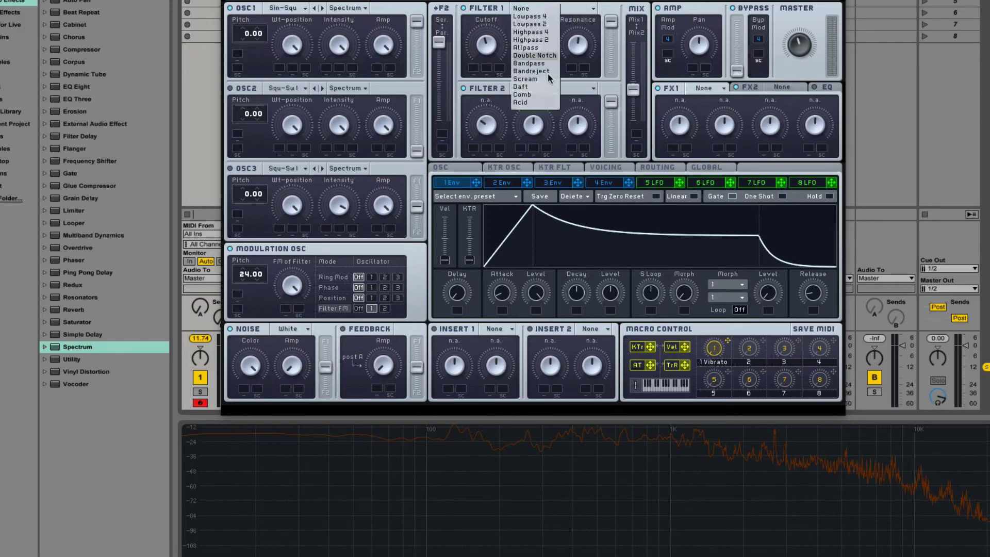
left_click(533, 95)
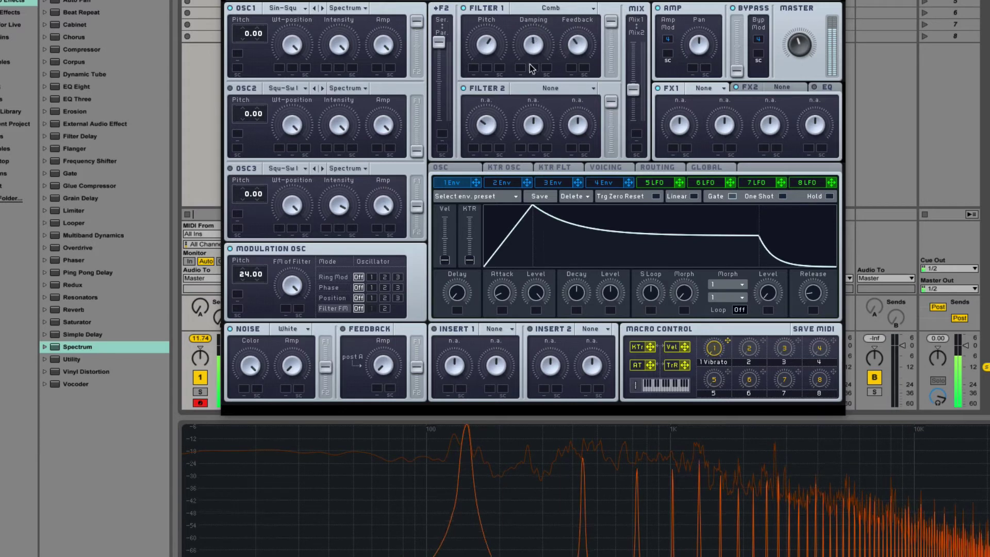
left_click_drag(489, 46, 514, 29)
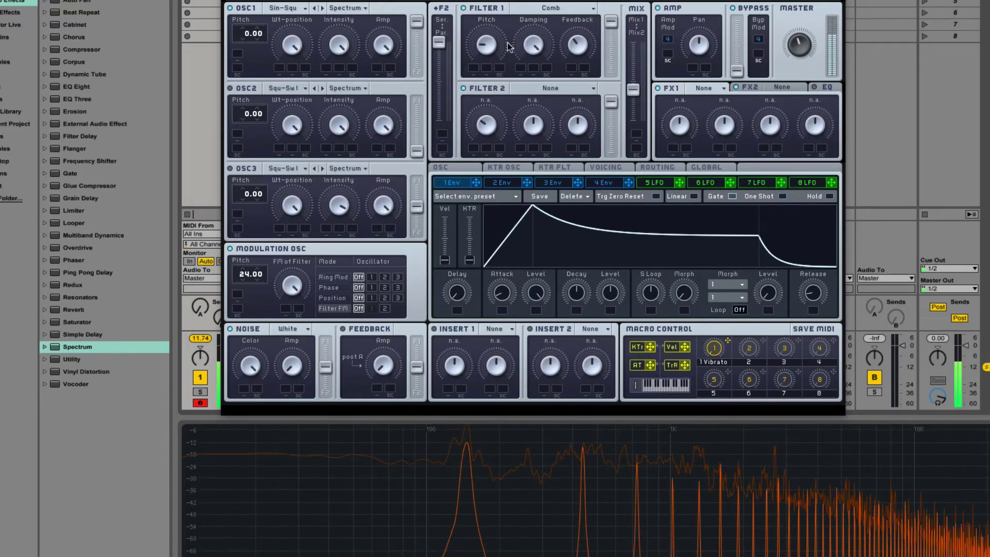
left_click_drag(508, 49, 508, 41)
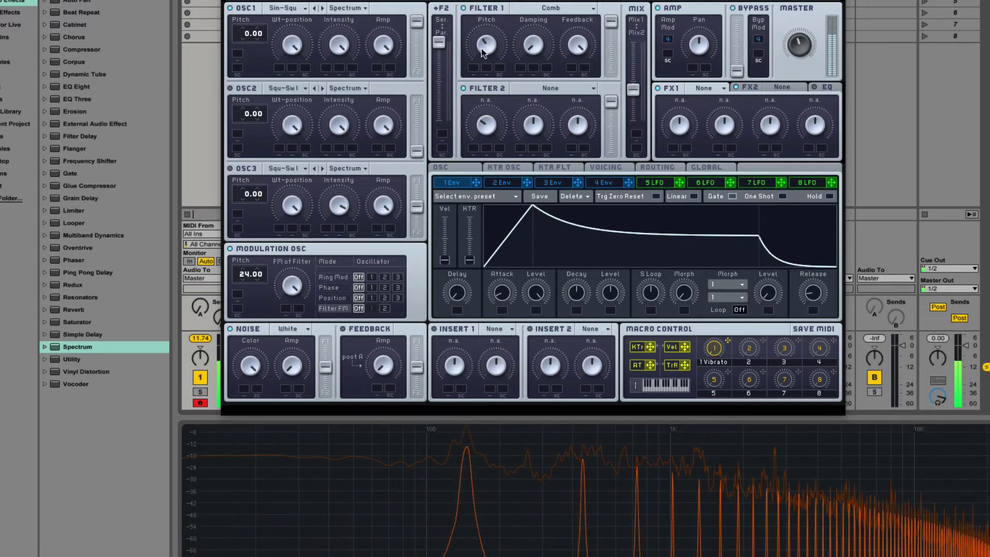
left_click_drag(491, 30, 483, 98)
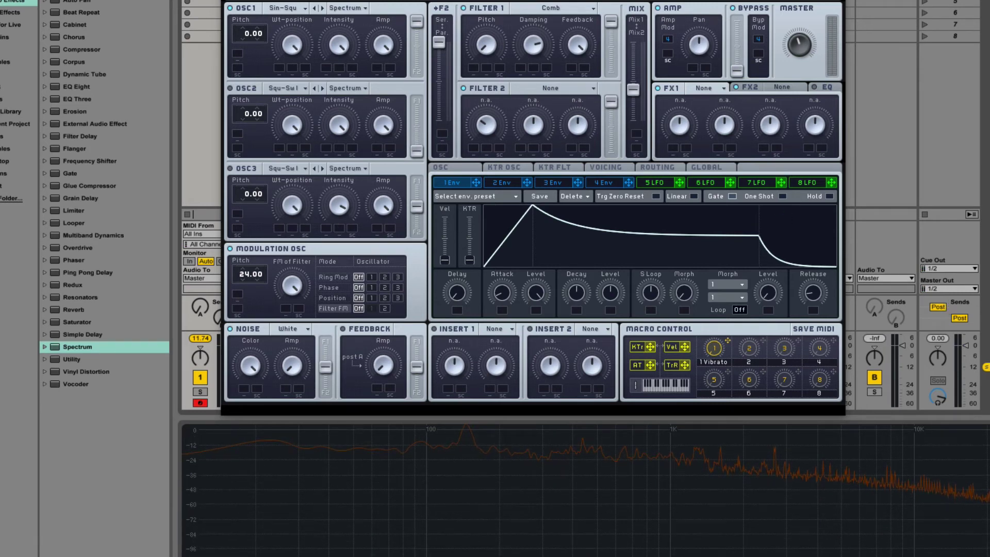
- Choose Acid in Filter 1's type dropdown, replacing Comb
left_click(570, 7)
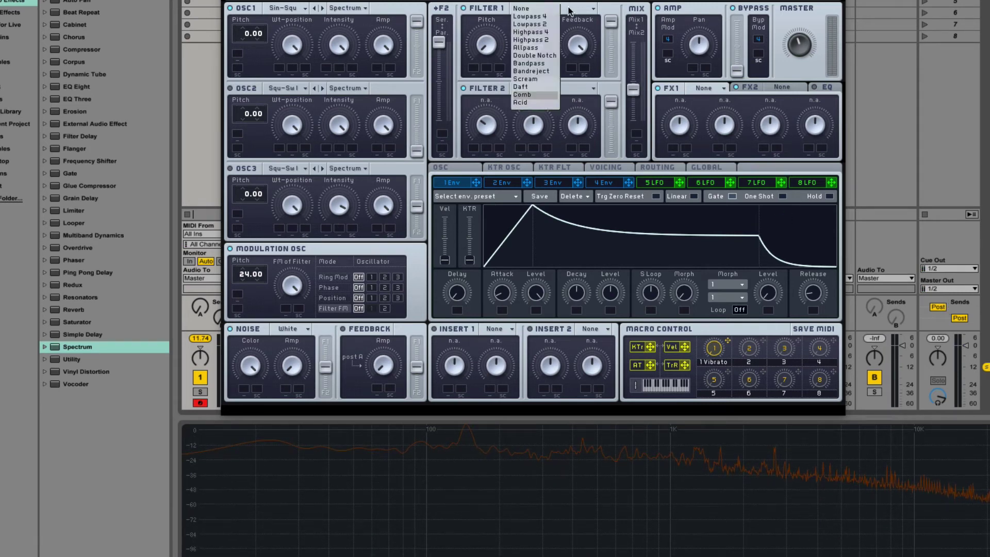
left_click(539, 104)
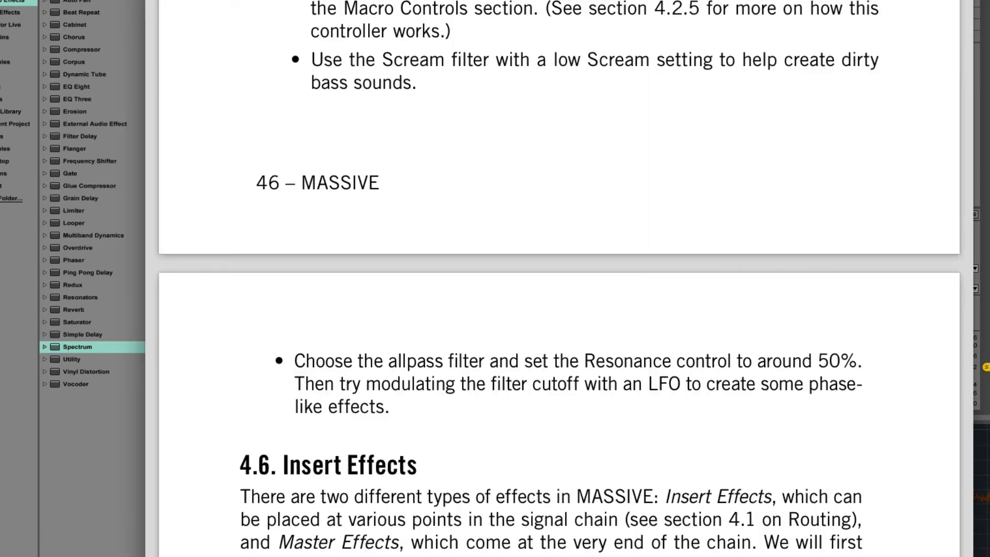
- Scroll the manual back up to section 4.5.2 Filter Types and open the search sidebar
scroll(641, 522, "up", 10)
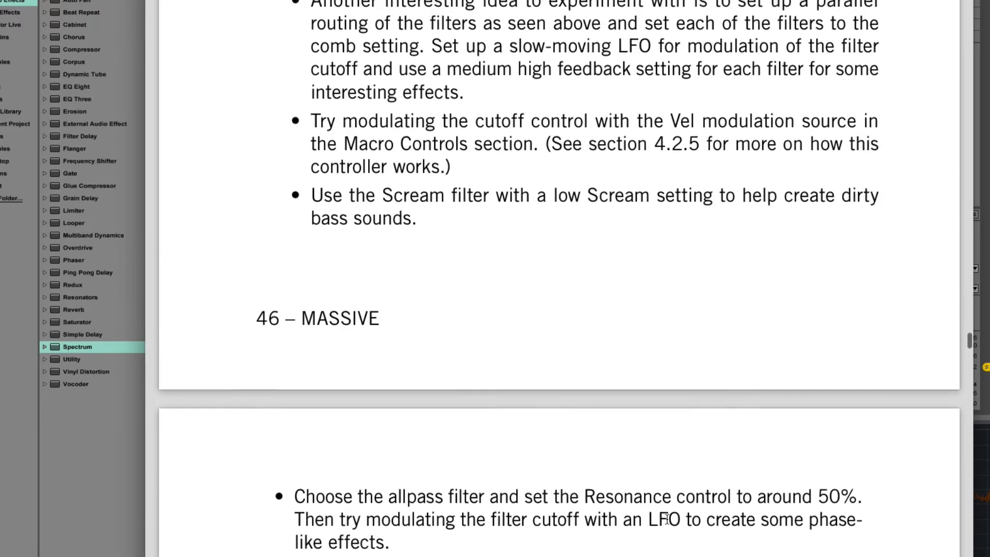
scroll(667, 522, "up", 7)
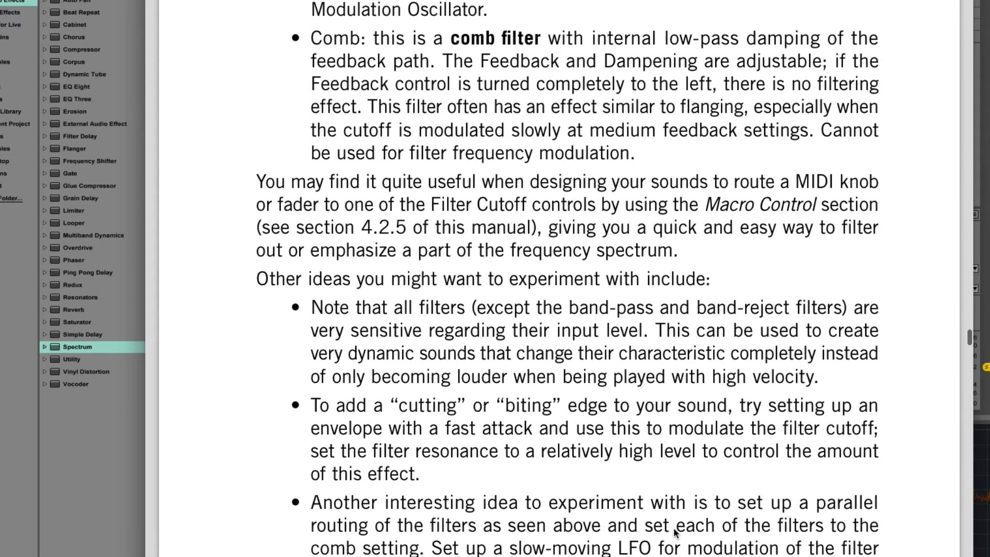
scroll(670, 522, "up", 6)
scroll(676, 522, "up", 15)
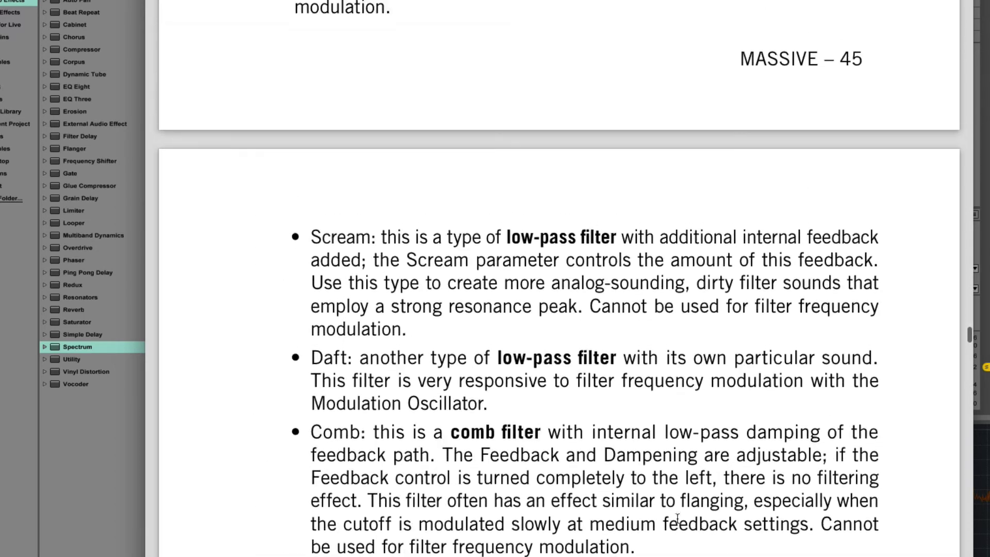
scroll(676, 516, "up", 15)
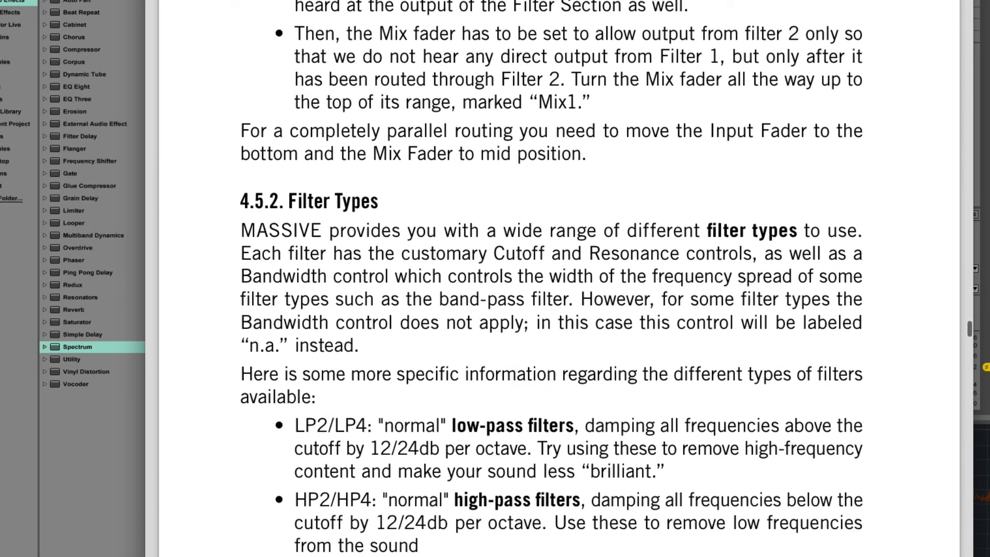
scroll(552, 278, "up", 4)
key("super+f")
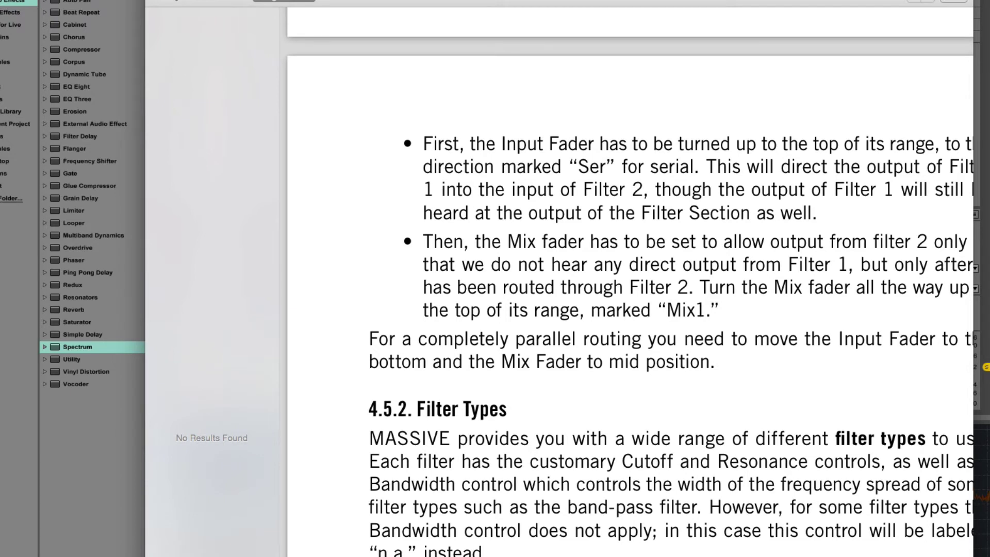
- Scroll down to the 'Other ideas' filter bullets, then hide the manual
scroll(633, 376, "down", 20)
scroll(635, 319, "down", 3)
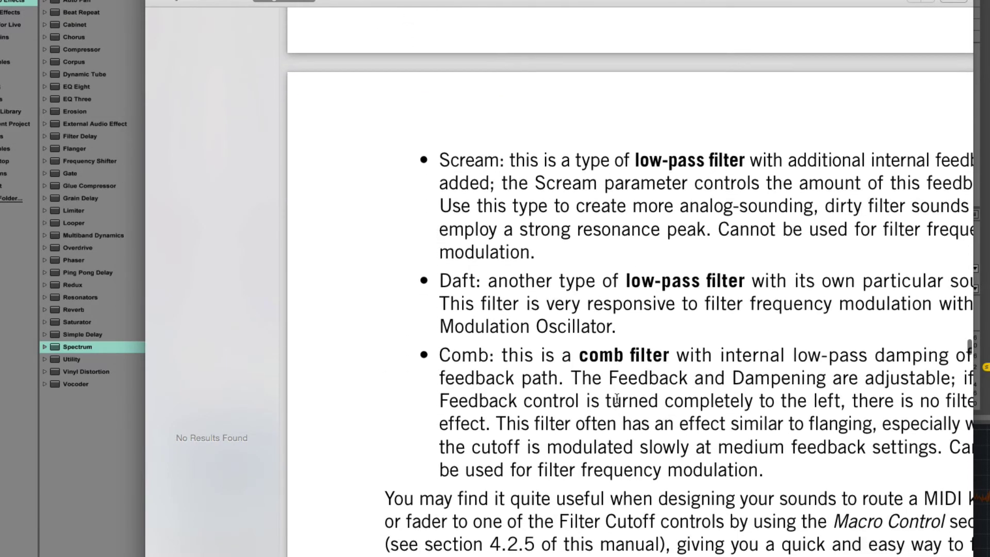
scroll(616, 397, "down", 10)
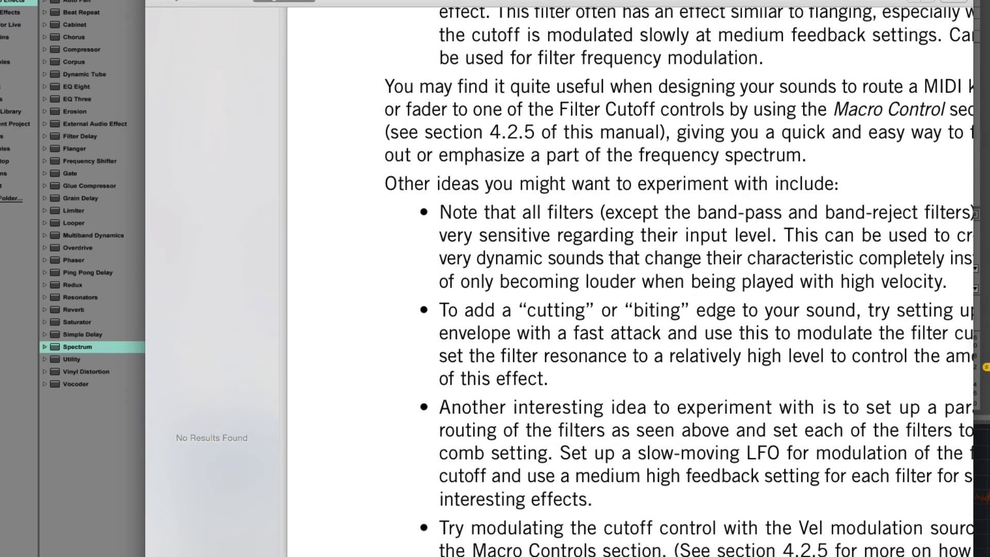
key("super+Tab")
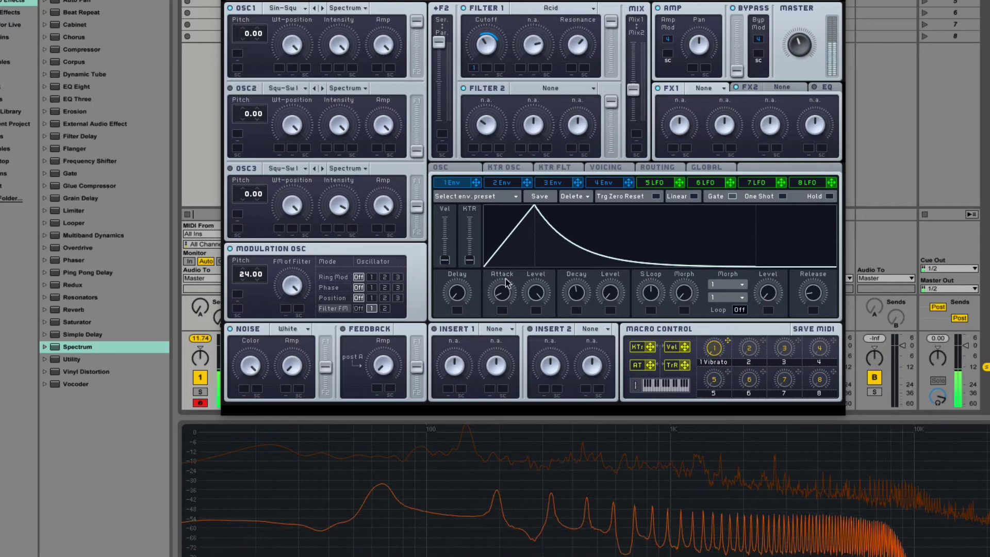
- Give Filter 1 cutoff negative Env 1 modulation, shorten Env 1 into a pluck, and raise Mix toward Mix1
left_click_drag(475, 70, 492, 105)
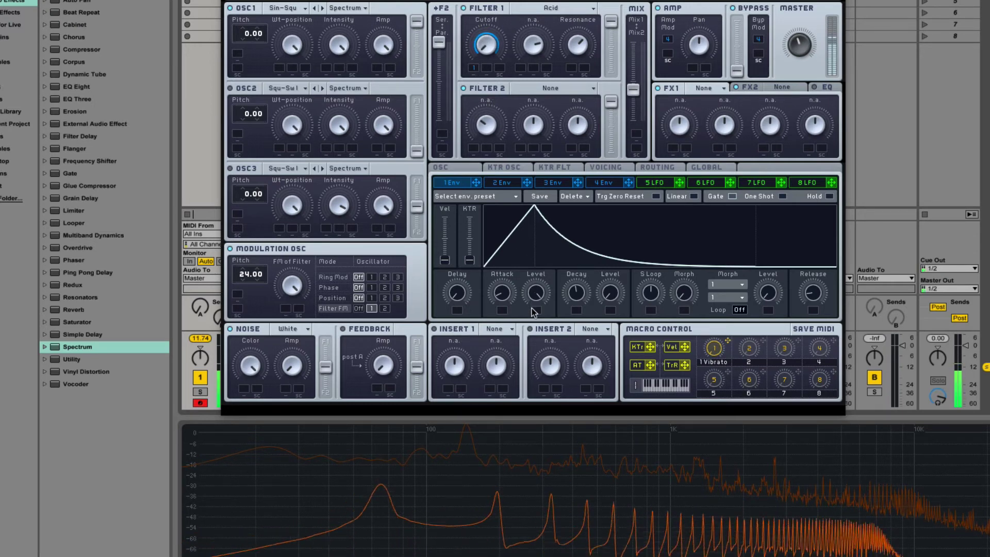
mouse_move(576, 294)
left_mouse_down()
mouse_move(574, 264)
mouse_move(574, 289)
mouse_move(594, 251)
left_mouse_up()
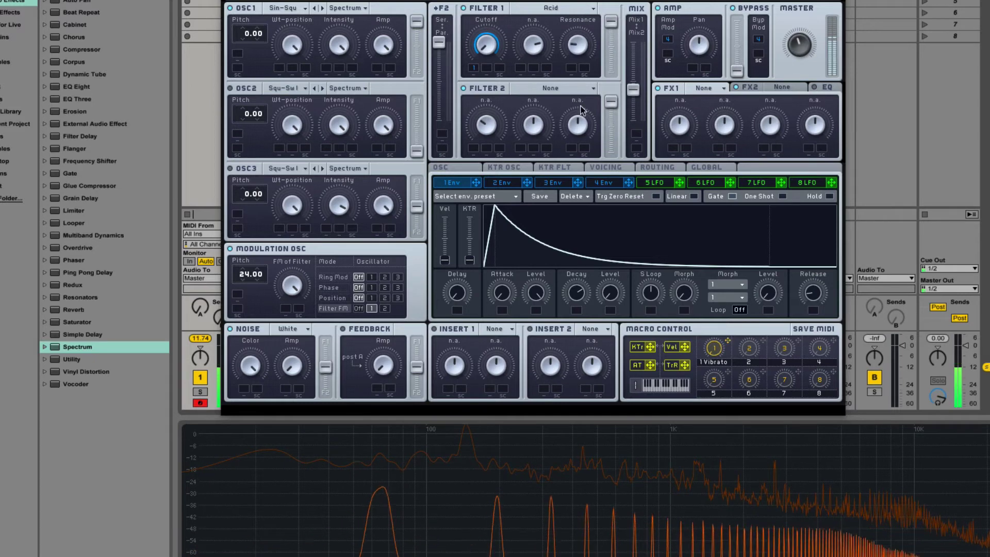
left_click_drag(633, 89, 633, 42)
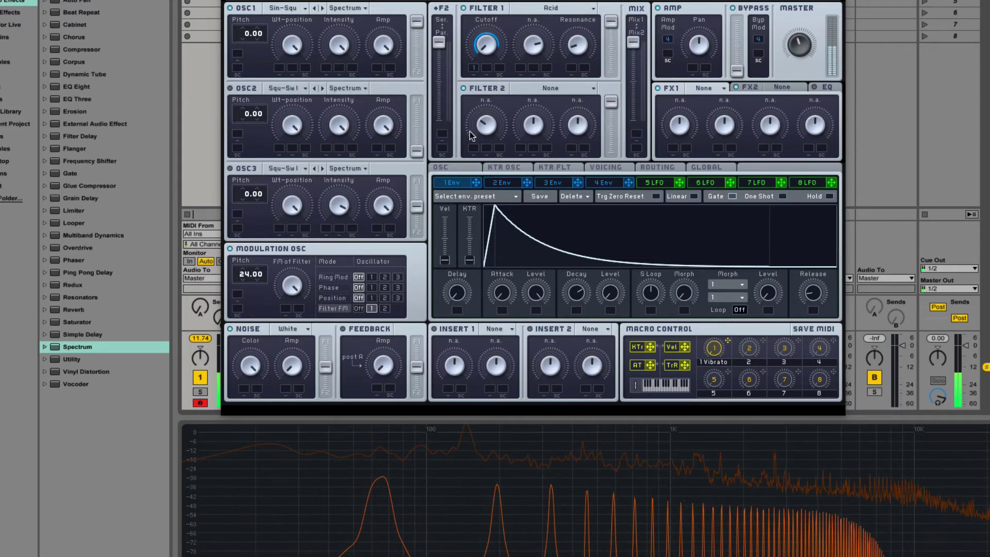
left_click(549, 9)
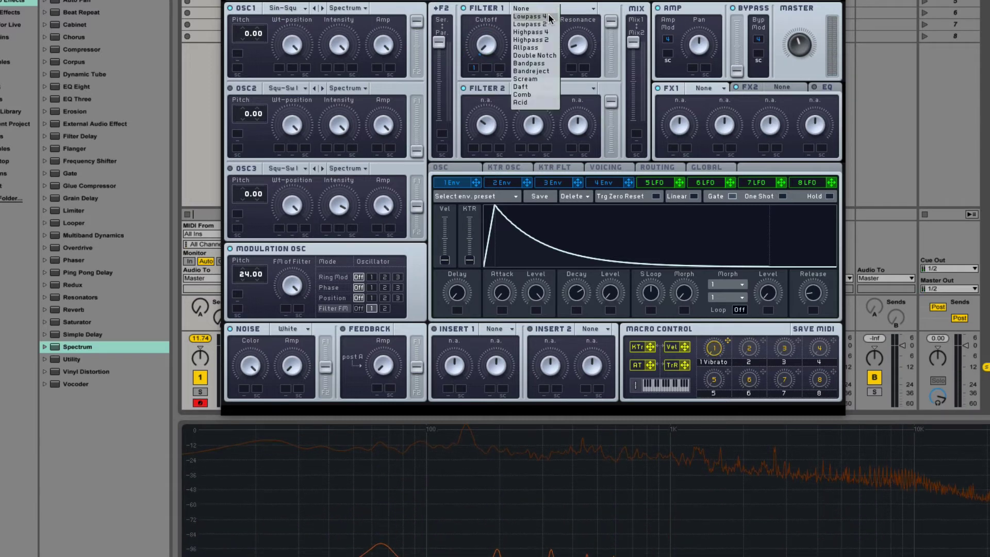
left_click(549, 16)
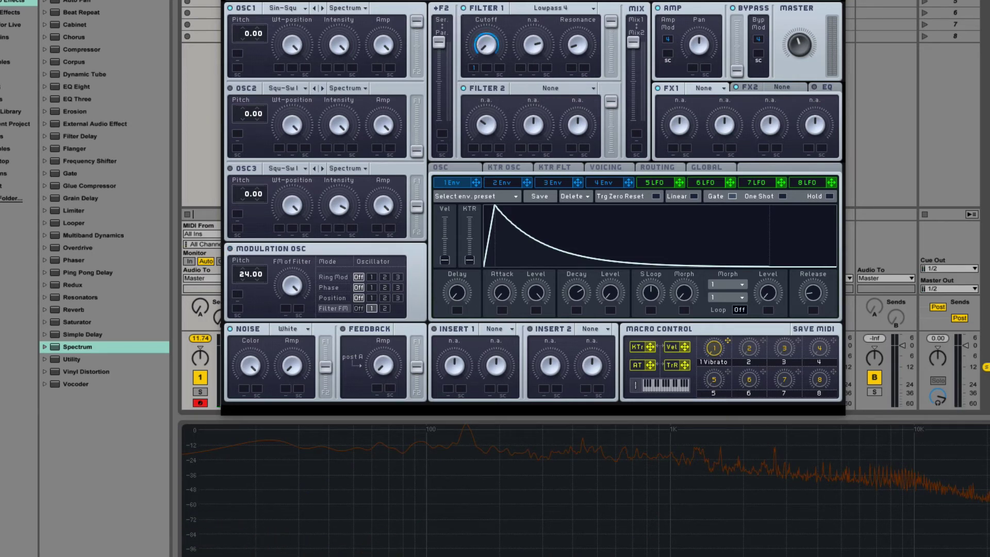
left_click(548, 8)
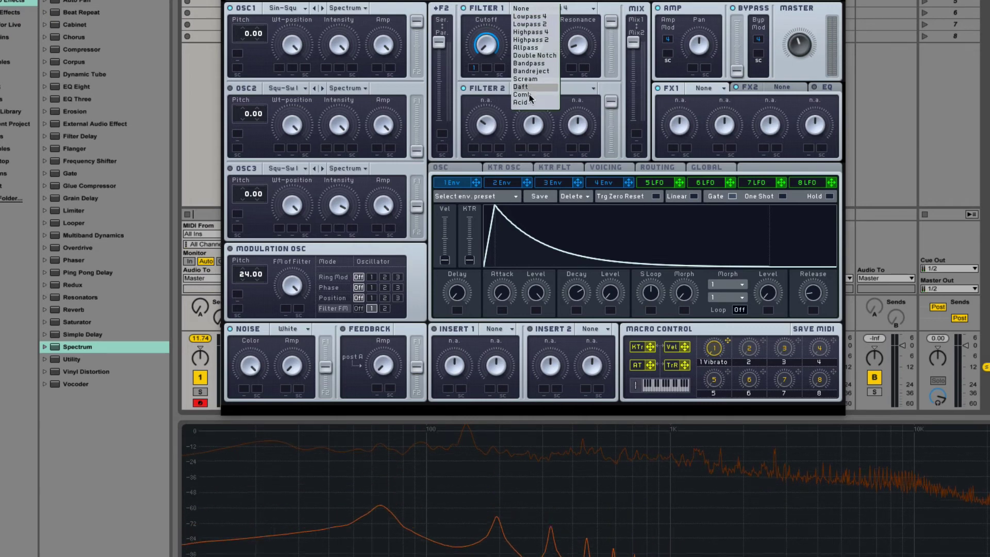
left_click(530, 103)
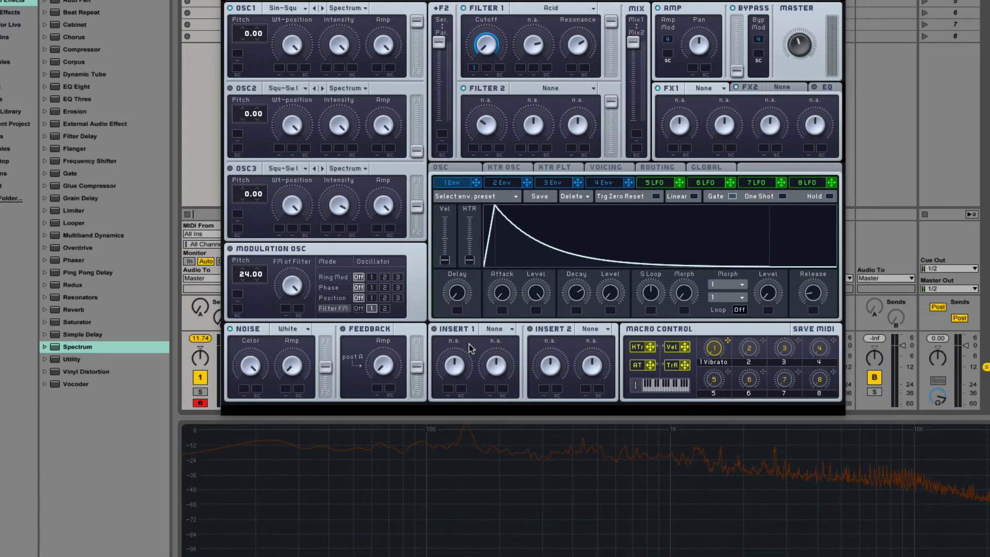
- Load Clip into Insert 1 and route it after the filters at Amp/Pan
left_click(495, 328)
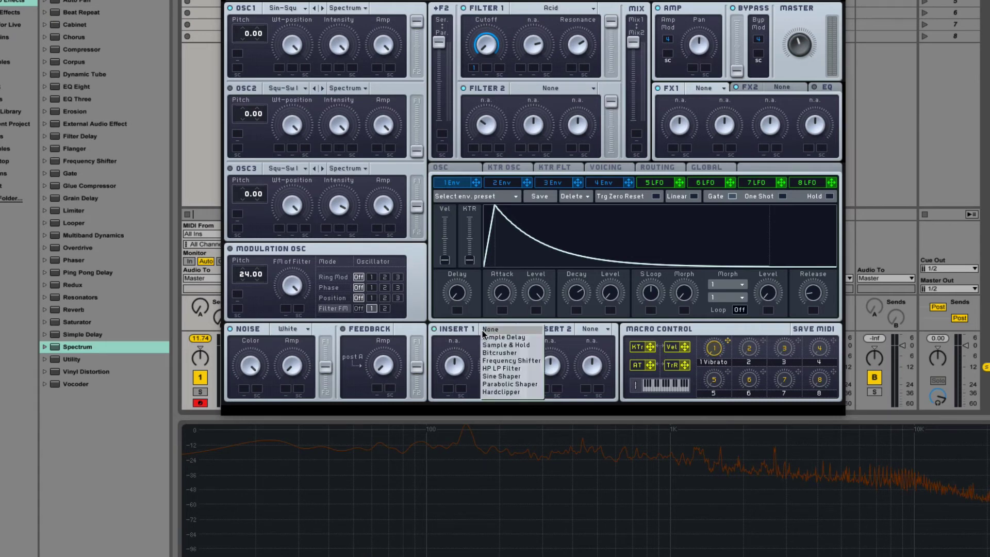
left_click(512, 394)
left_click(668, 168)
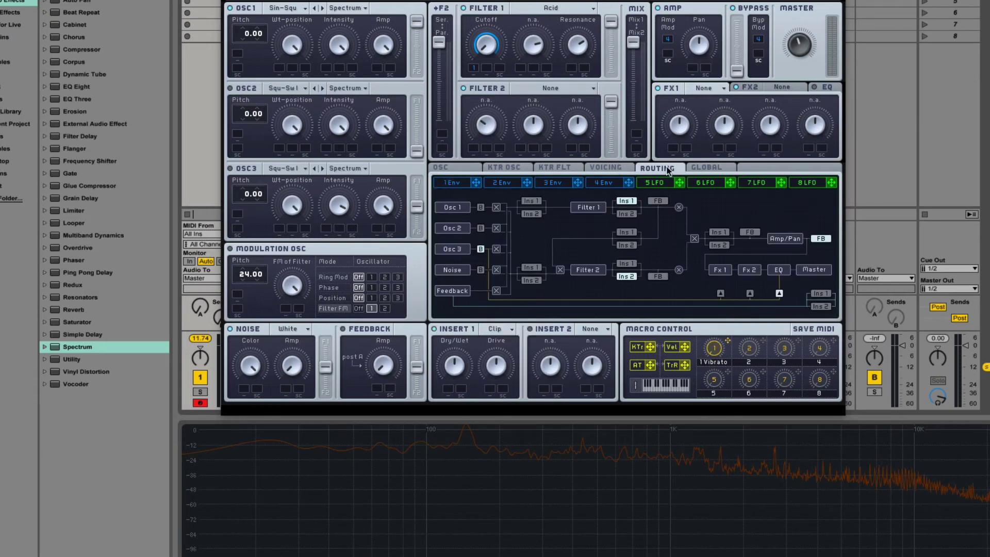
left_click(720, 232)
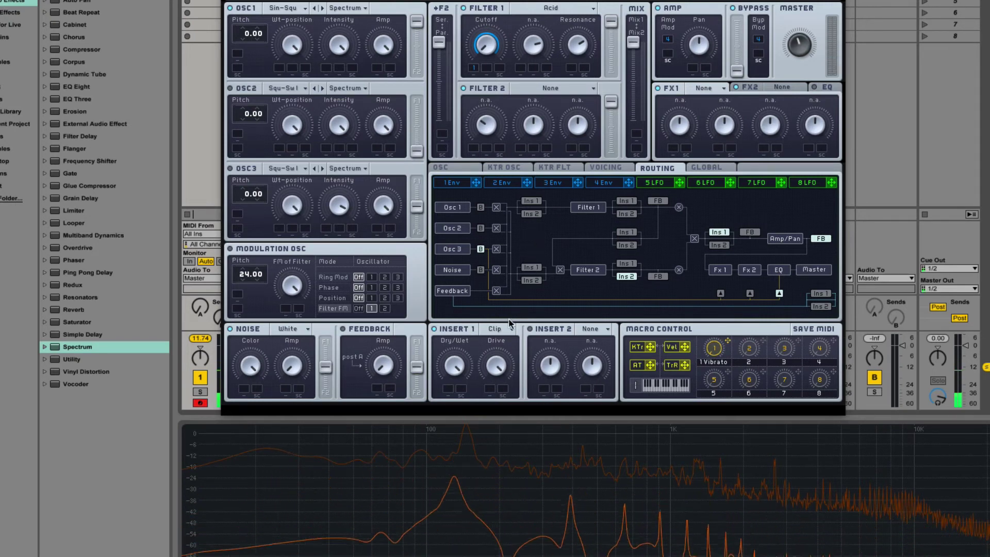
- Try P Shaper in Insert 1, then replace it with S Shaper
left_click(499, 331)
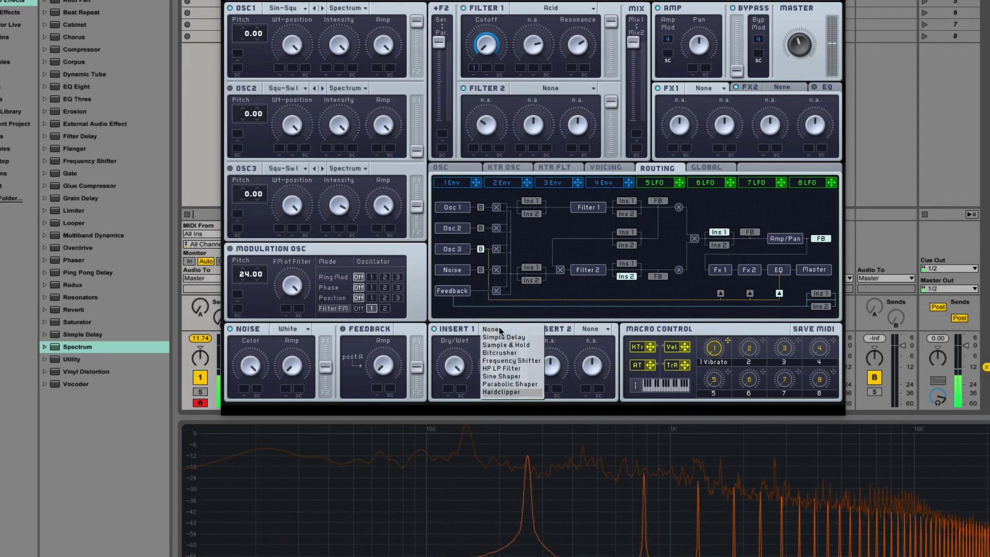
left_click(503, 385)
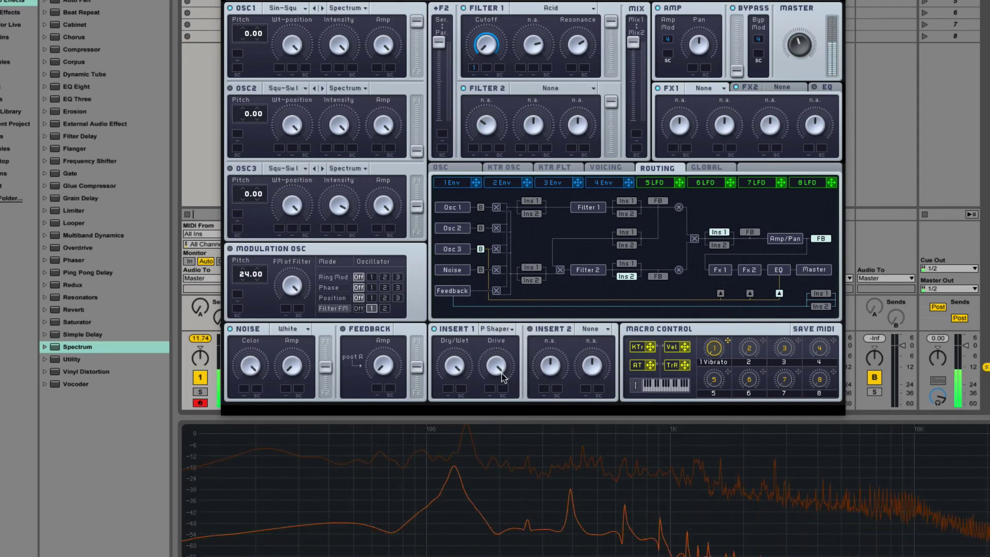
left_click(498, 329)
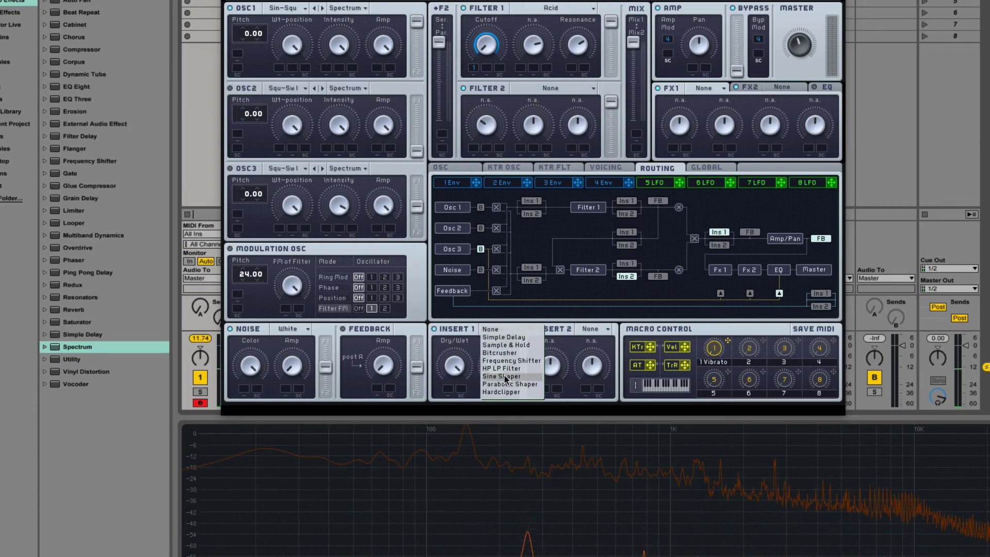
left_click(507, 380)
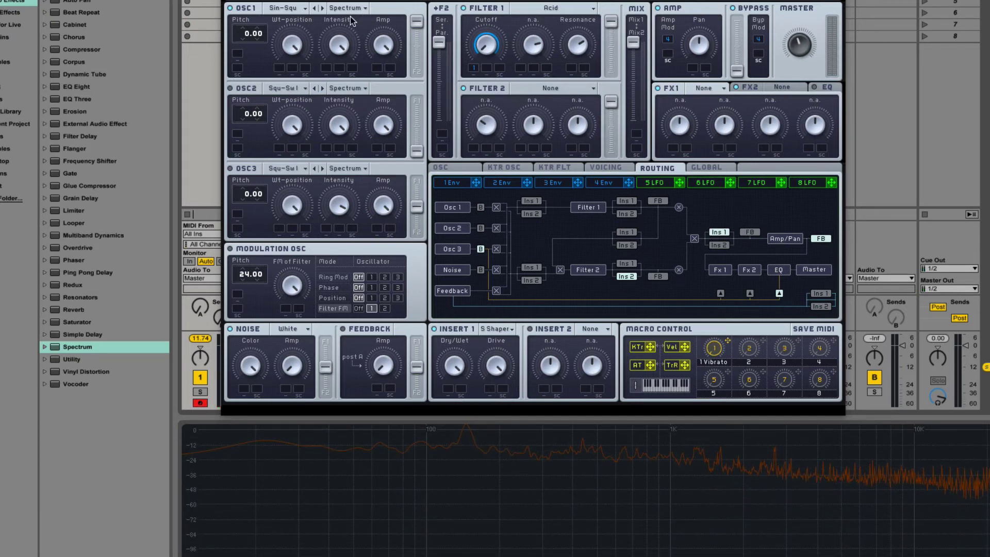
- Switch OSC1 to the Square-Saw I wavetable and put Clip back in Insert 1
left_click(298, 9)
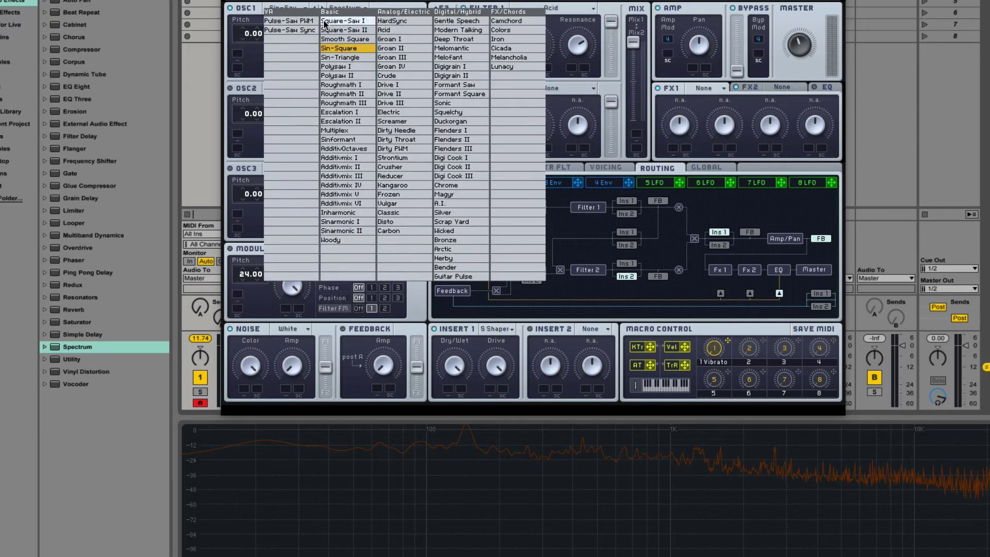
left_click(343, 21)
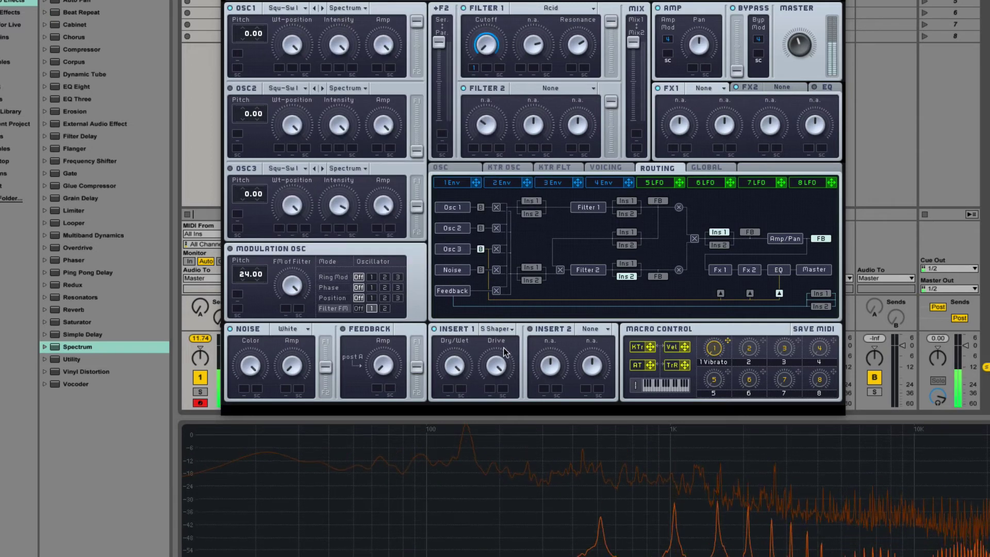
left_click(501, 329)
left_click(502, 392)
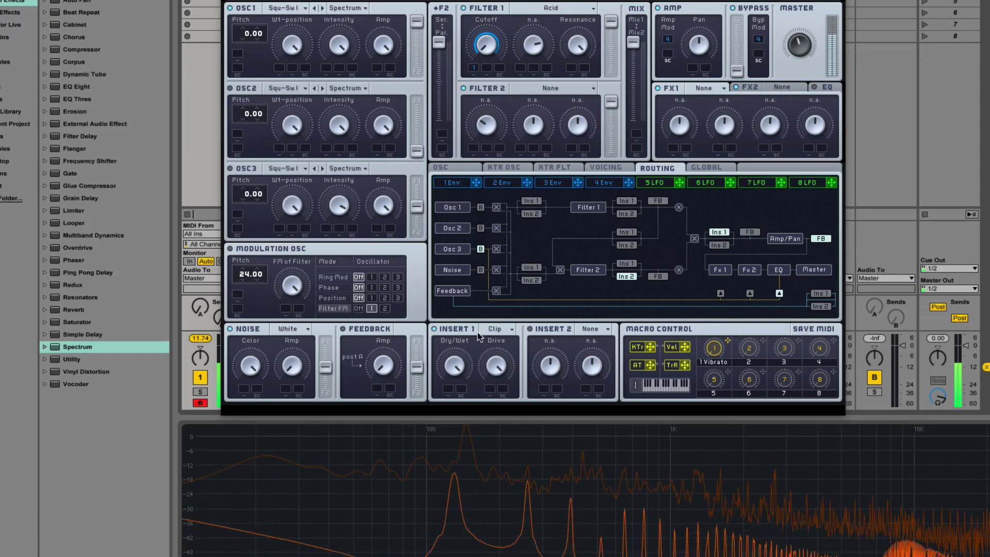
- Turn on the Insert 1 Clip effect to hear it on the square-saw sound
left_click(433, 332)
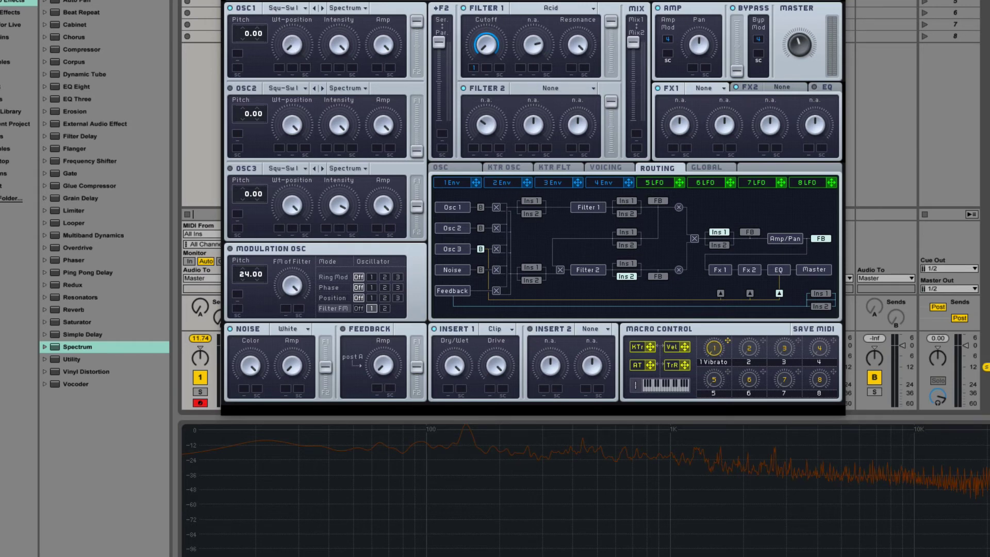
- Load the Init Patch, put Clip in Insert 1, and bypass it
left_click(454, 2)
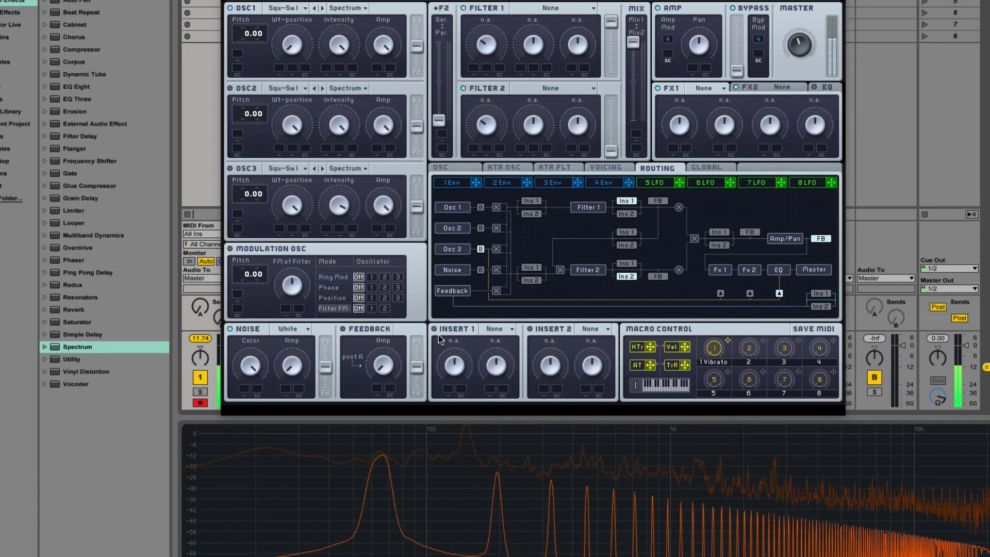
left_click(507, 336)
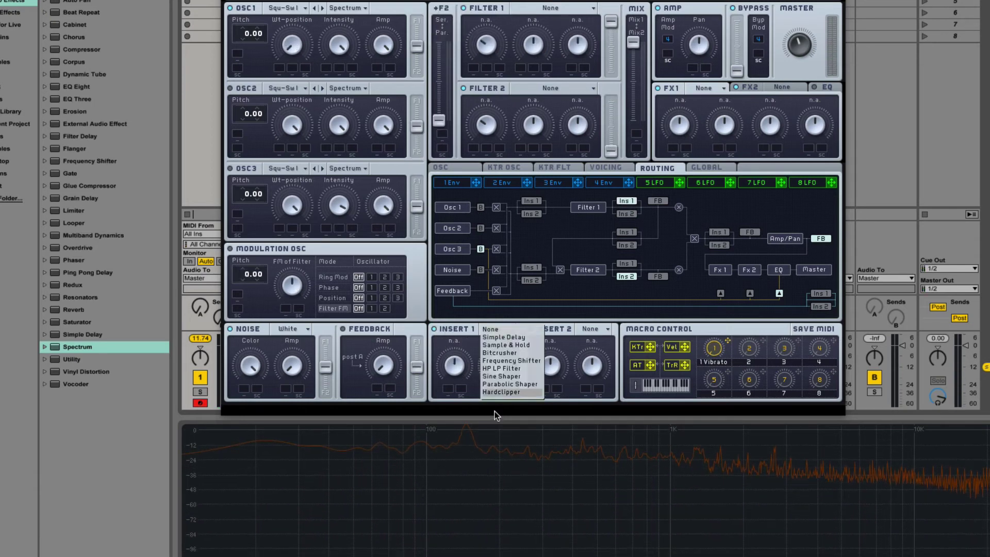
left_click(492, 407)
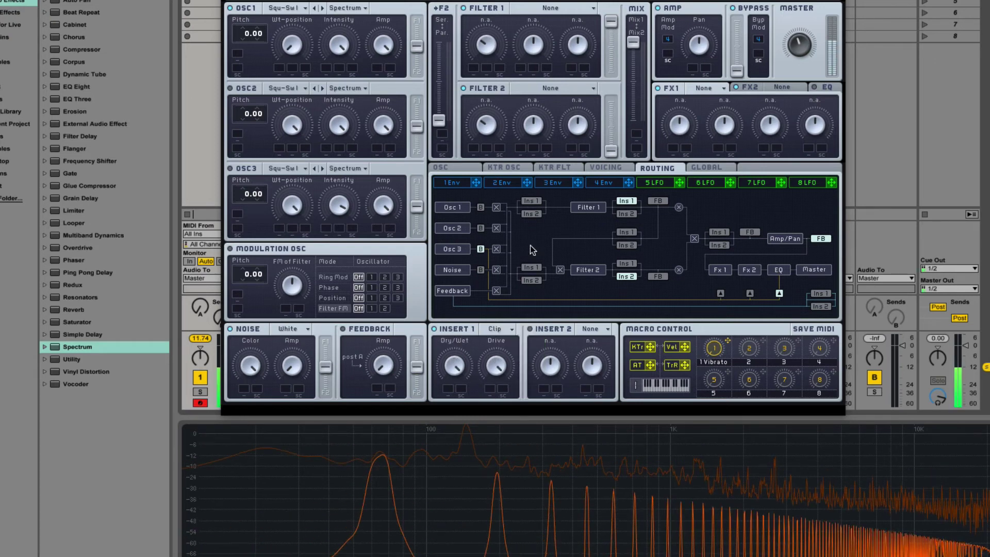
left_click(434, 329)
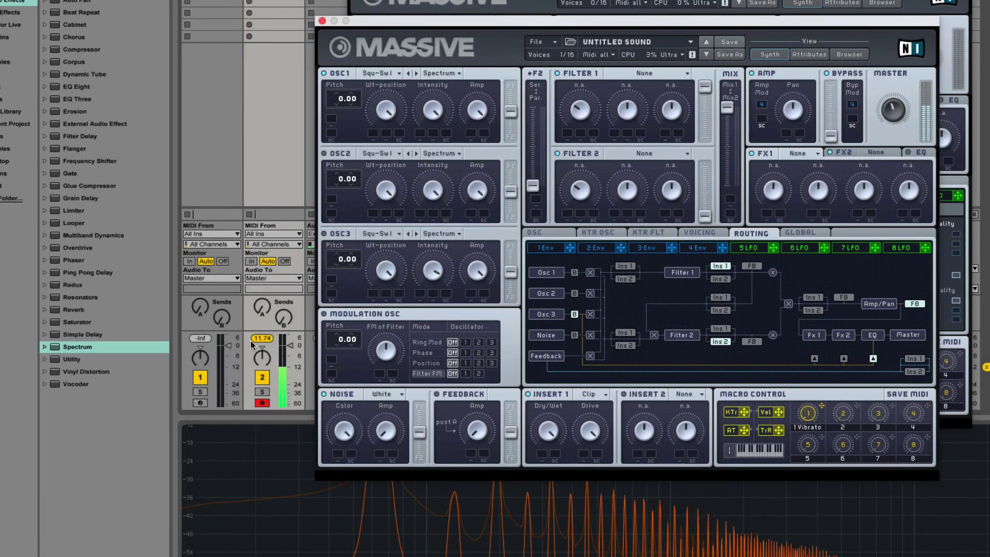
- Arm track 2 to open its Massive instance and switch between the two synth windows
left_click(200, 403)
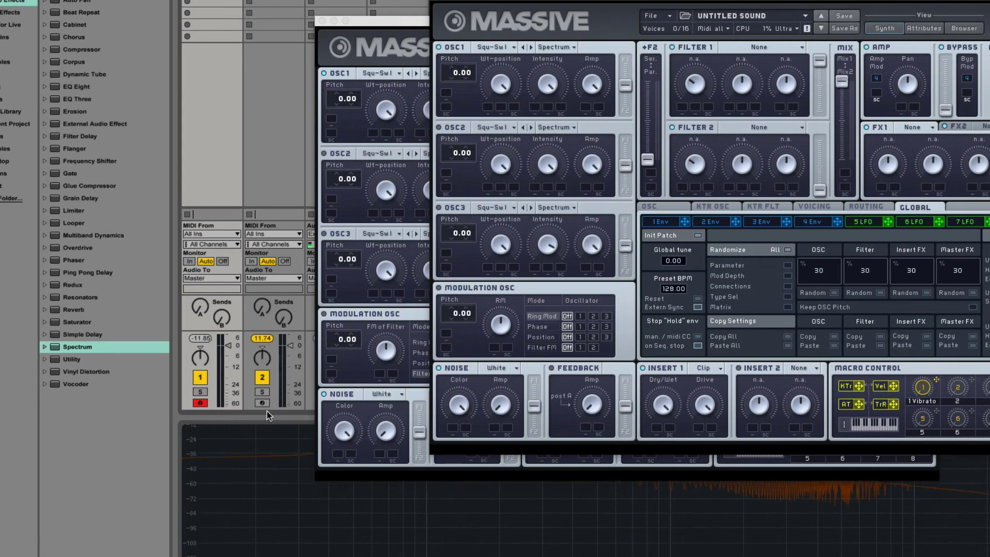
left_click(262, 403)
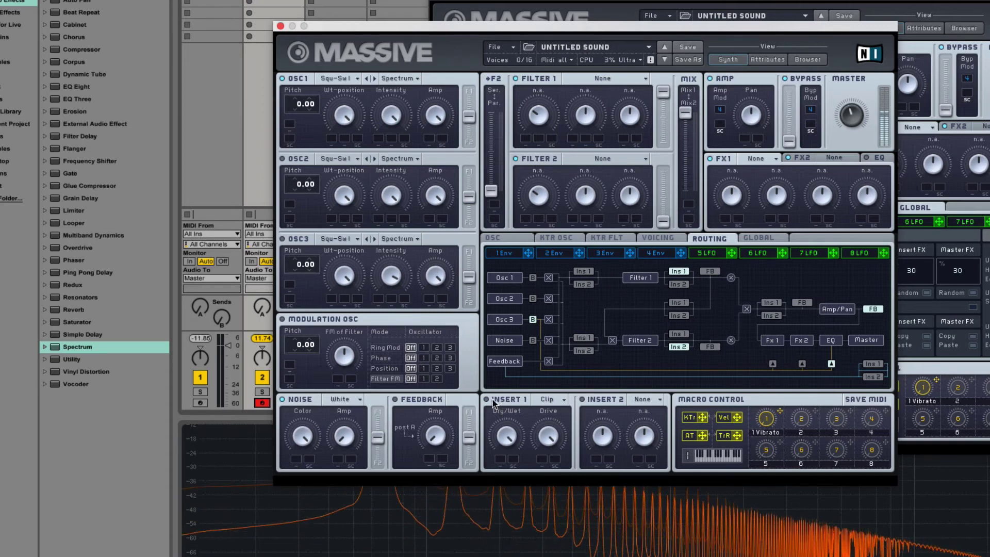
left_click(521, 3)
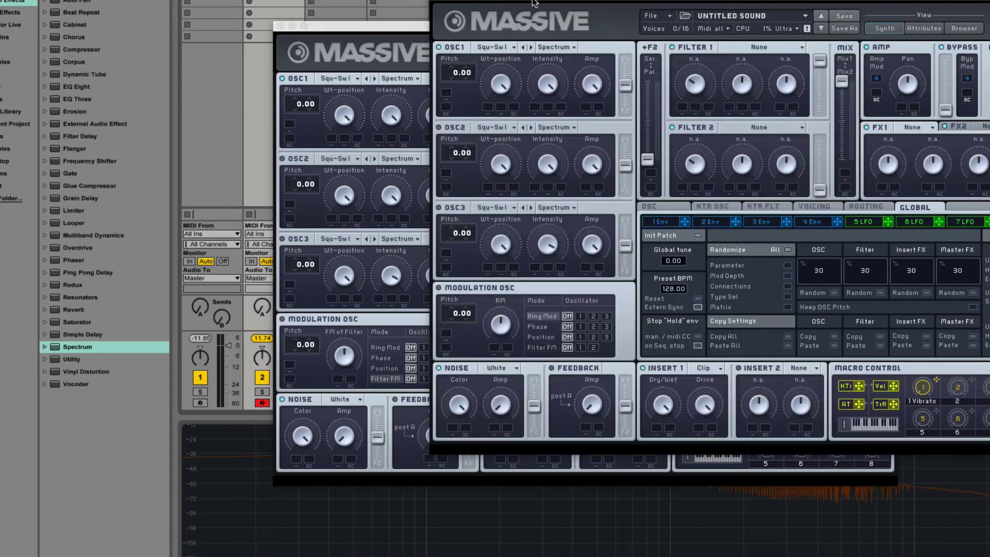
left_click(363, 126)
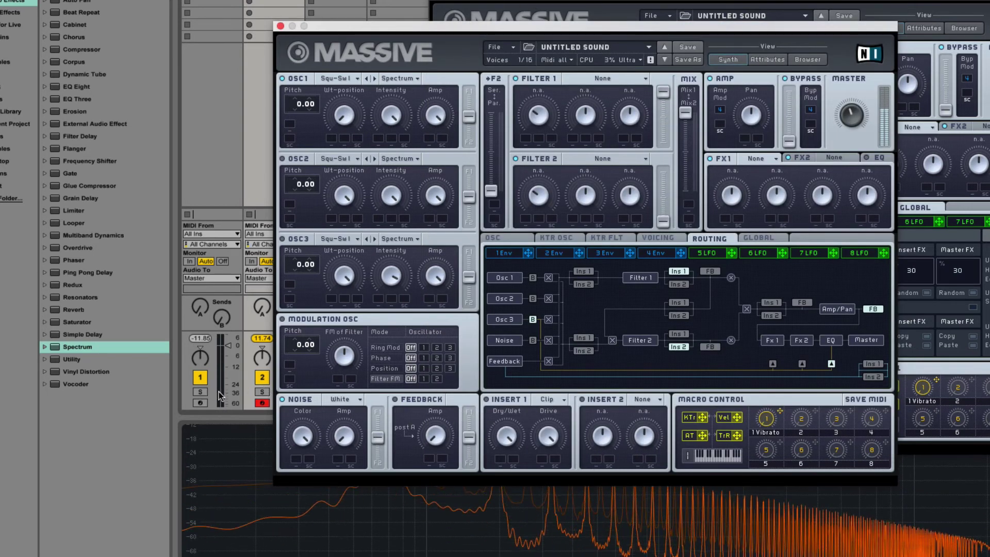
- Re-arm track 1, bring the second Massive window forward, and show the EQ settings
left_click(200, 402)
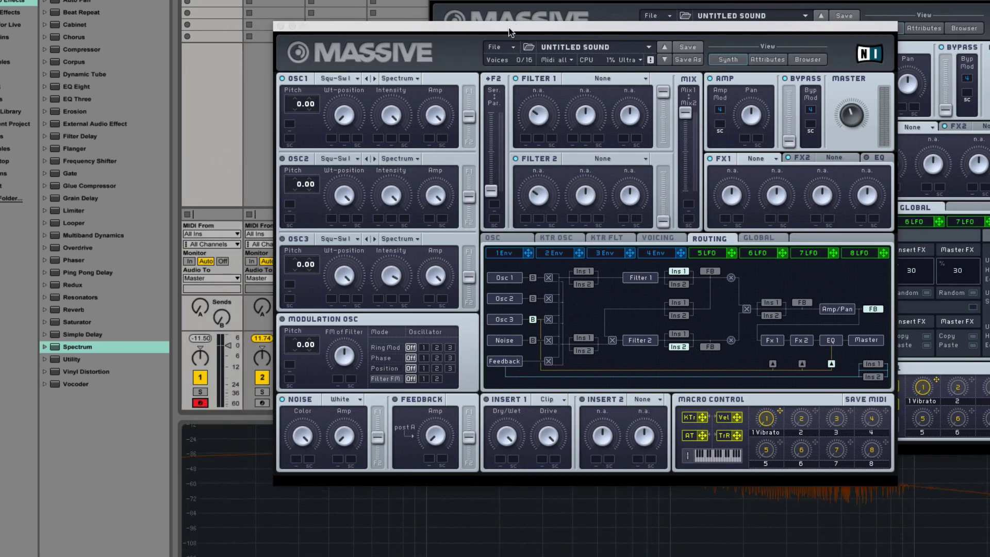
left_click(521, 5)
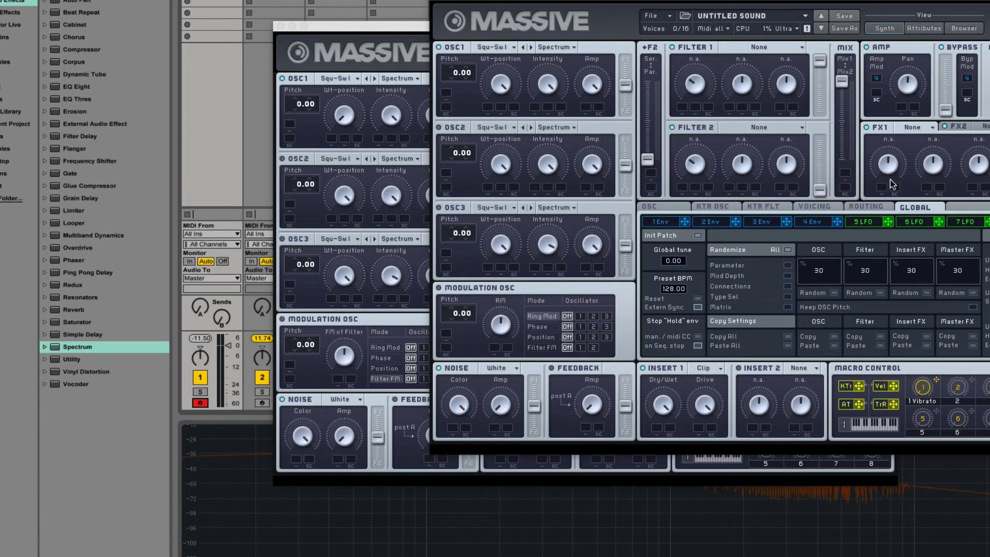
left_click(958, 126)
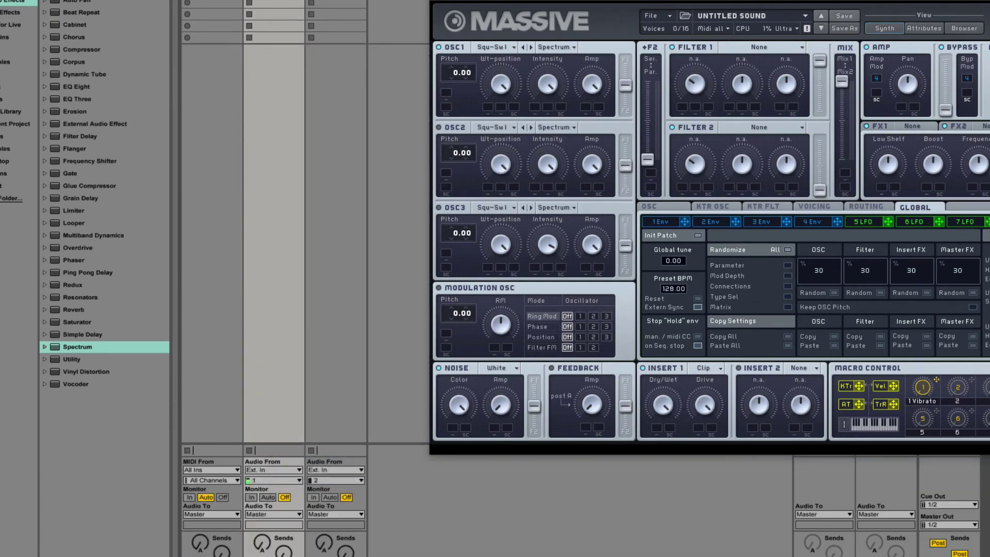
- Drag the Massive window down and left so the entire plugin is visible
left_click_drag(692, 2, 405, 152)
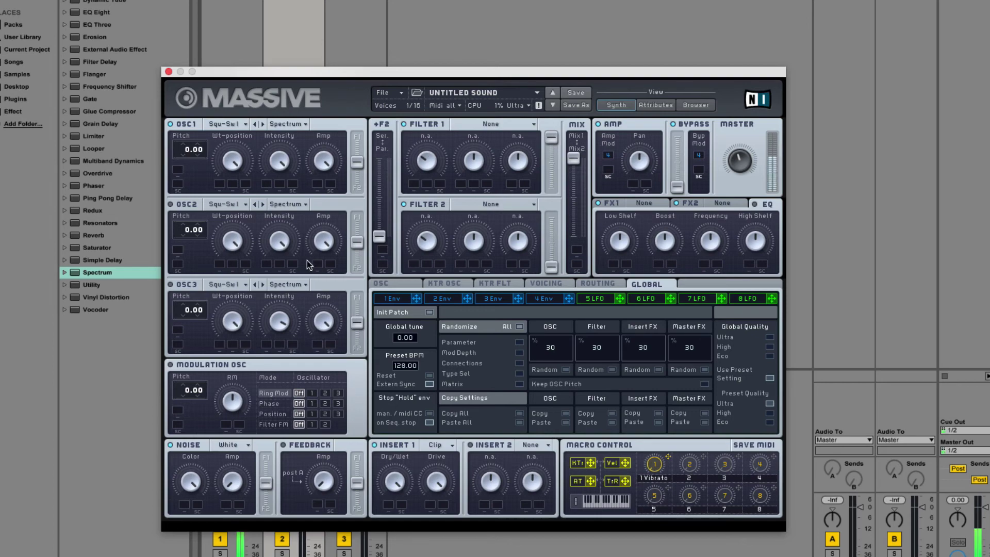
- Close the extra synth window, then change Filter 1's type to Bandpass
left_click(169, 71)
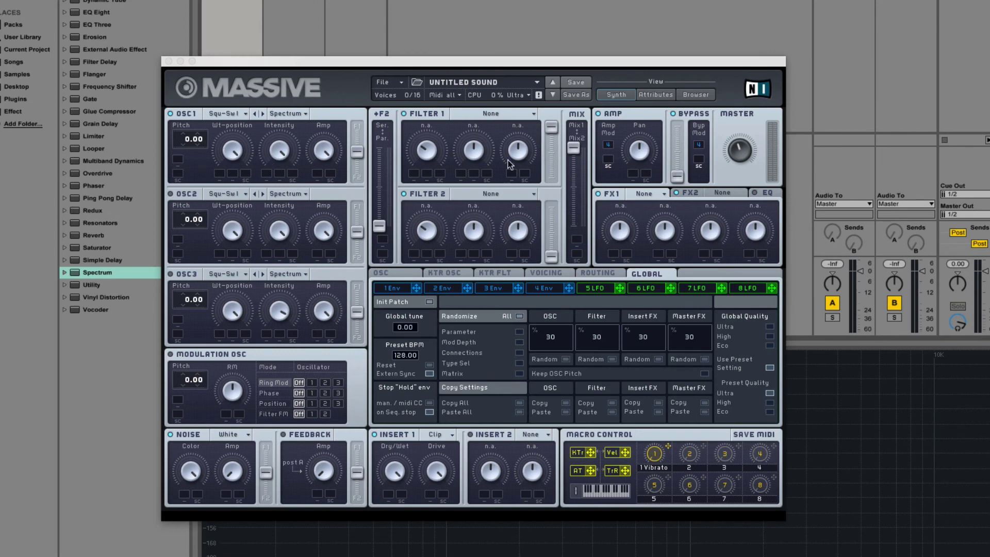
left_click(505, 116)
left_click(478, 168)
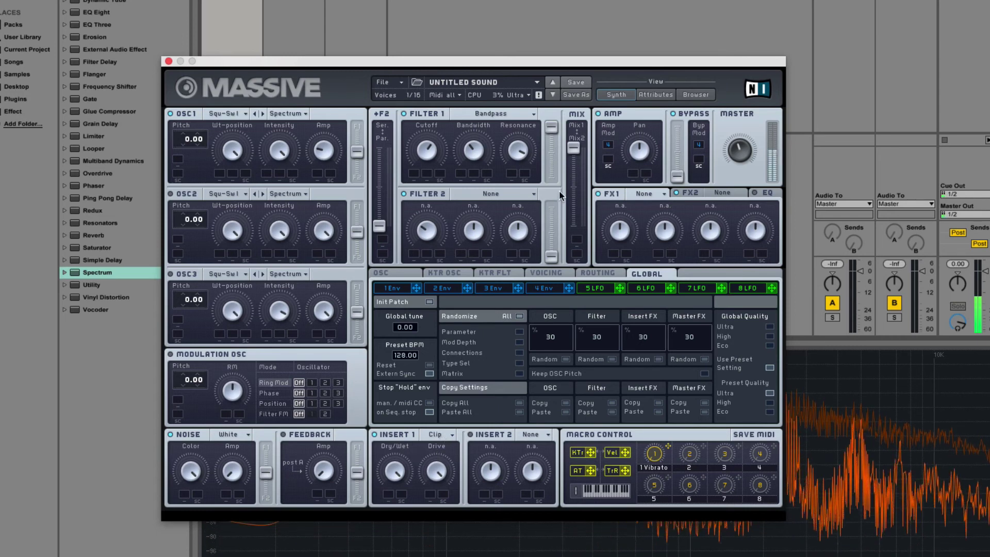
- Nudge the filter Mix, shift OSC1's F1/F2 routing, then lower OSC1's level while listening
mouse_move(552, 136)
left_mouse_down()
mouse_move(545, 181)
mouse_move(551, 127)
left_mouse_up()
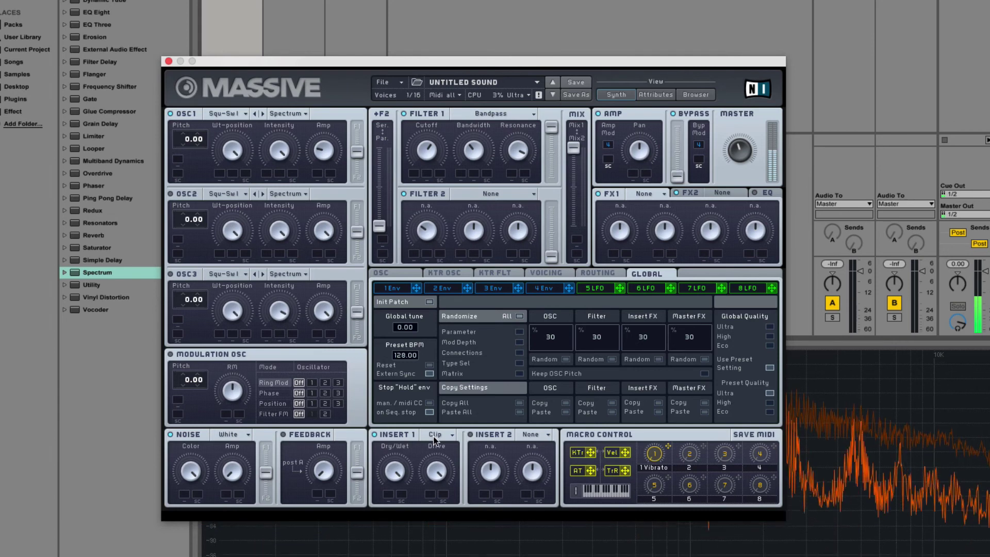
left_click_drag(356, 151, 363, 108)
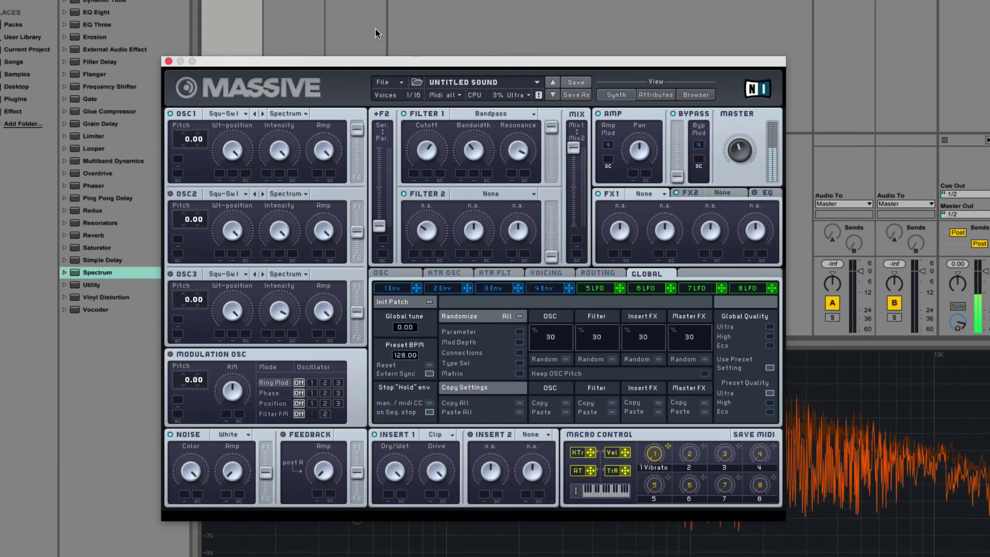
left_click_drag(357, 129, 358, 176)
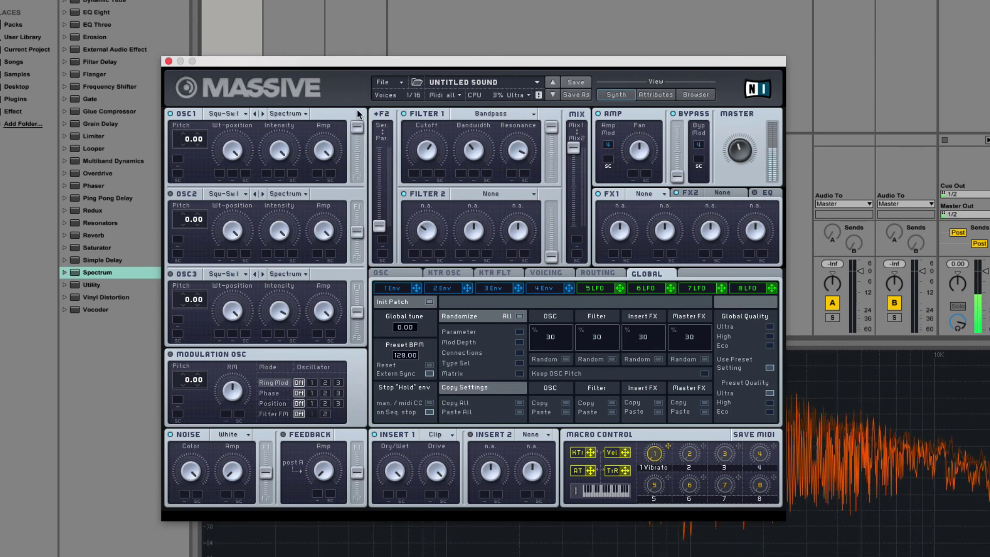
left_click_drag(357, 174, 369, 111)
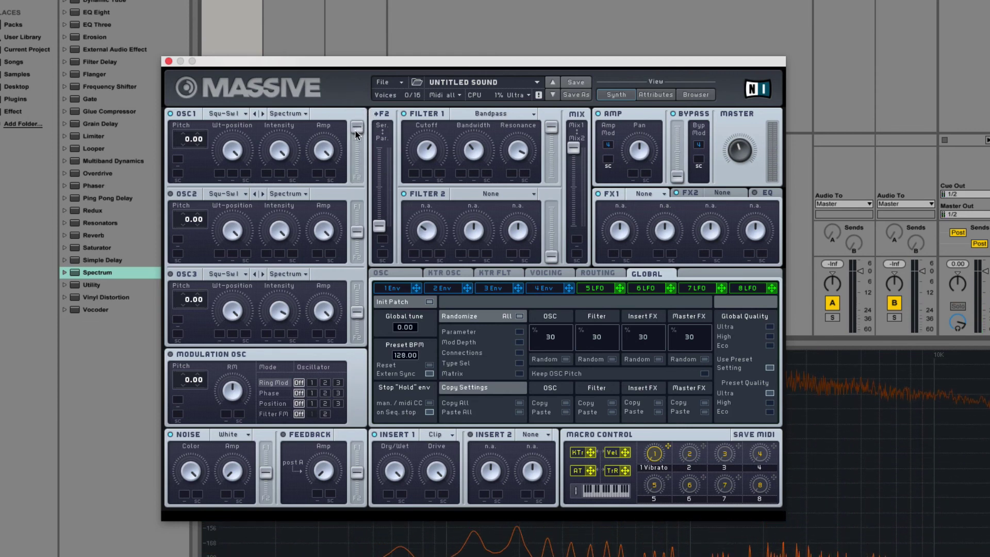
left_click_drag(355, 128, 356, 158)
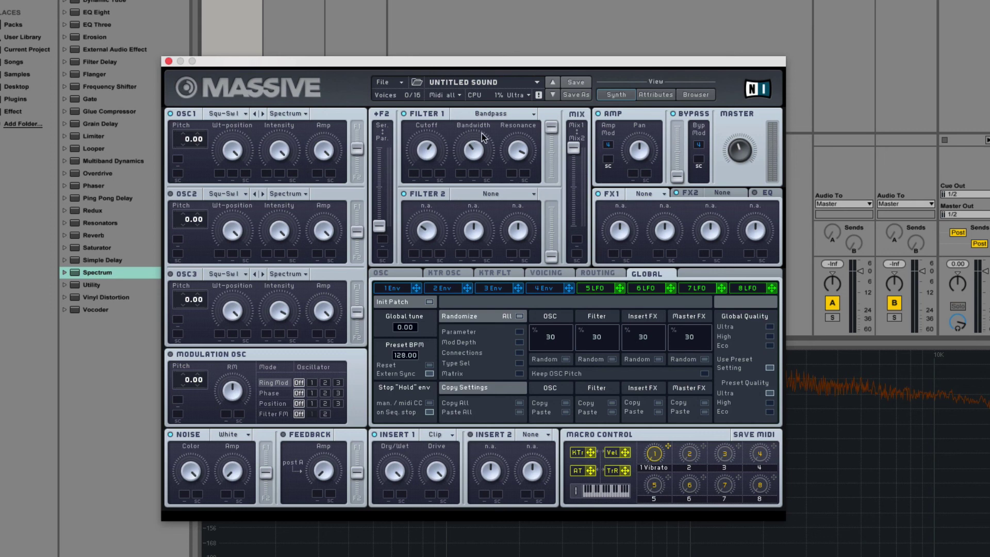
- Pick Scream from Filter 1's type list, replacing Bandpass
left_click(498, 116)
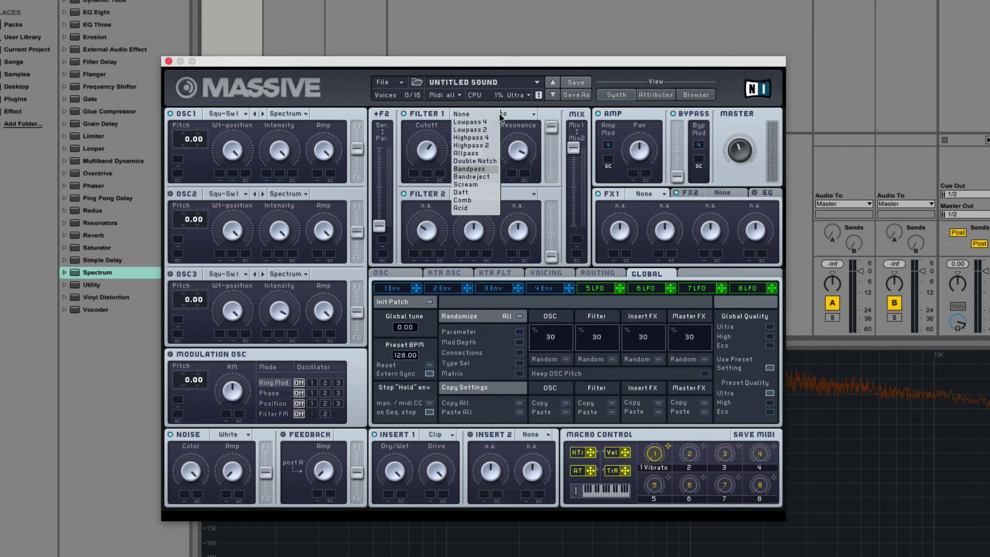
left_click(478, 184)
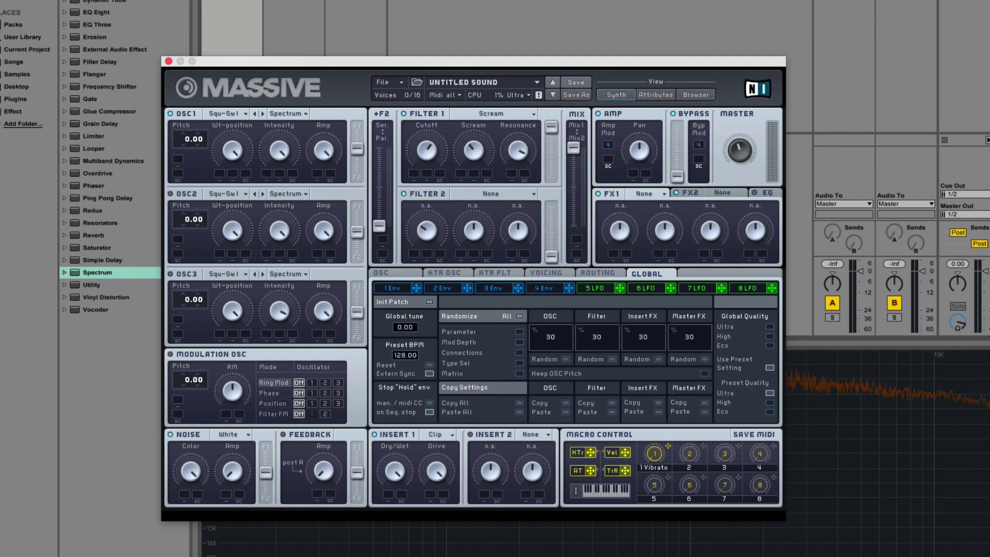
key("super+alt+p")
key("super+alt+p")
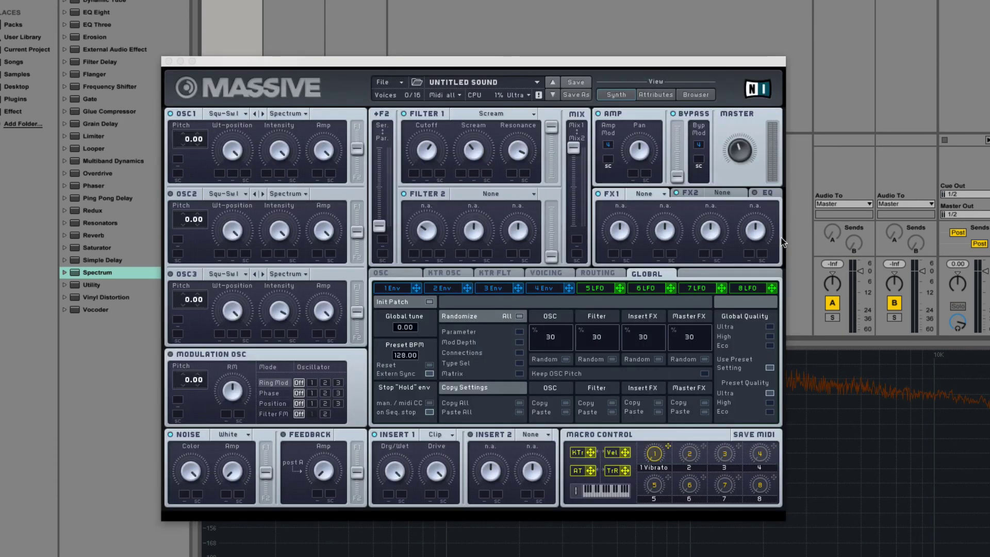